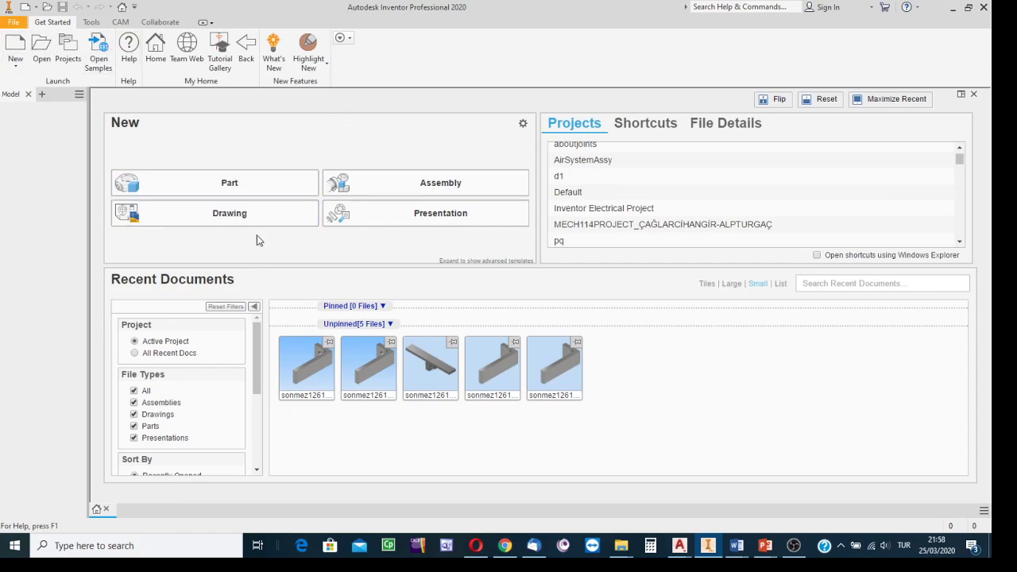
Examine the project list, the active project's settings and the location of its project file
scroll(679, 220, down, 3)
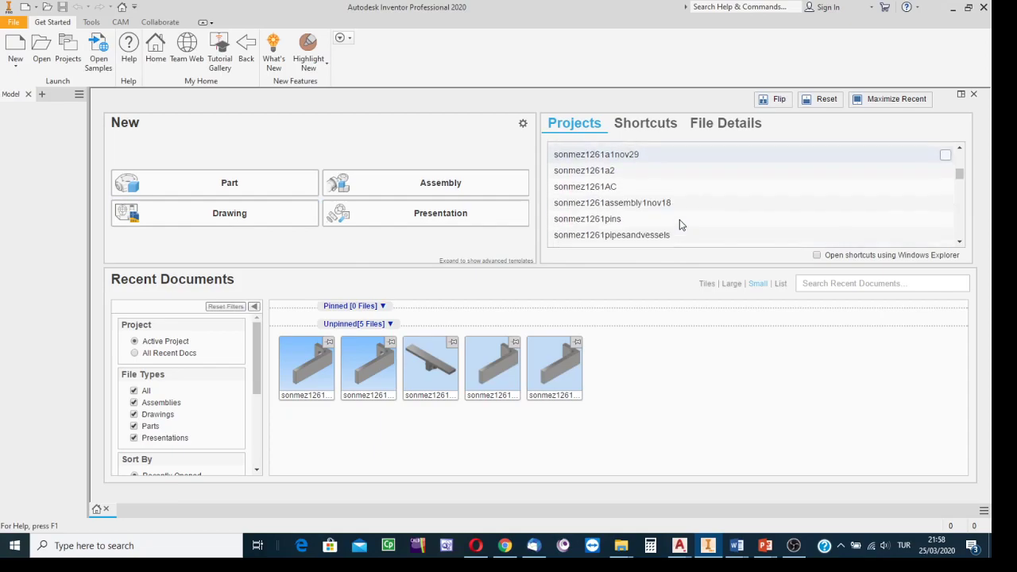
scroll(679, 219, up, 4)
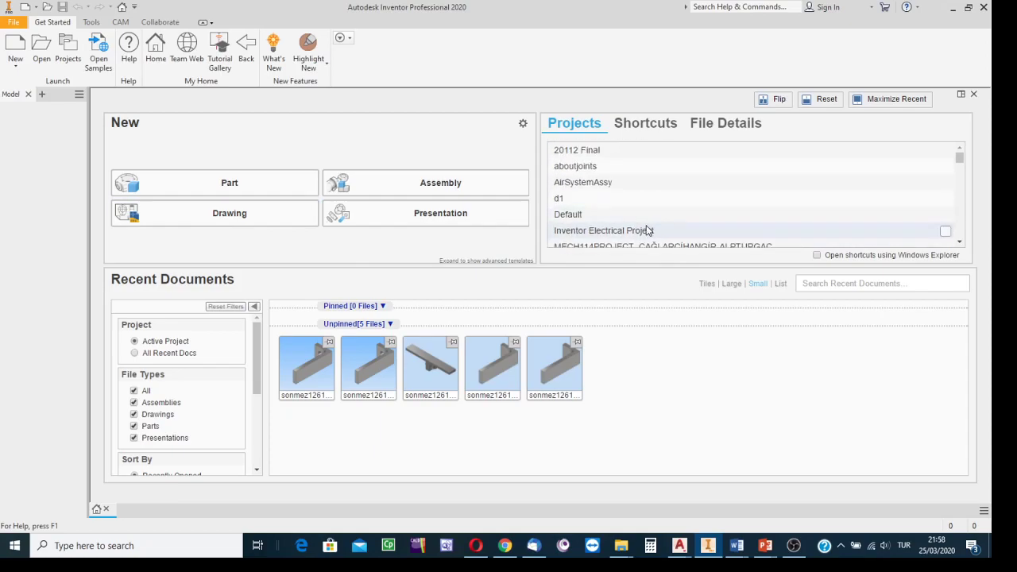
scroll(681, 218, down, 1)
scroll(681, 218, down, 1)
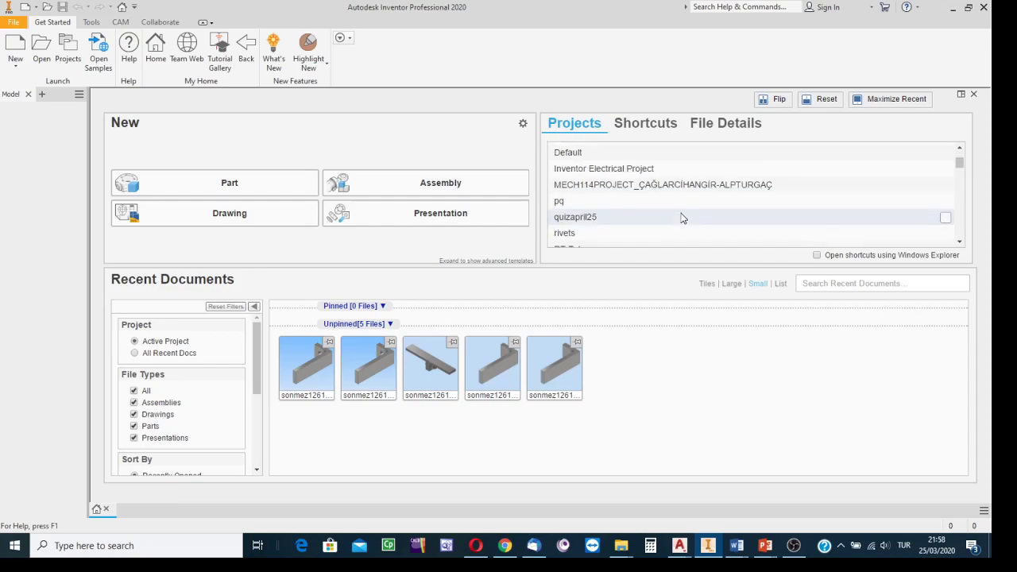
click(68, 46)
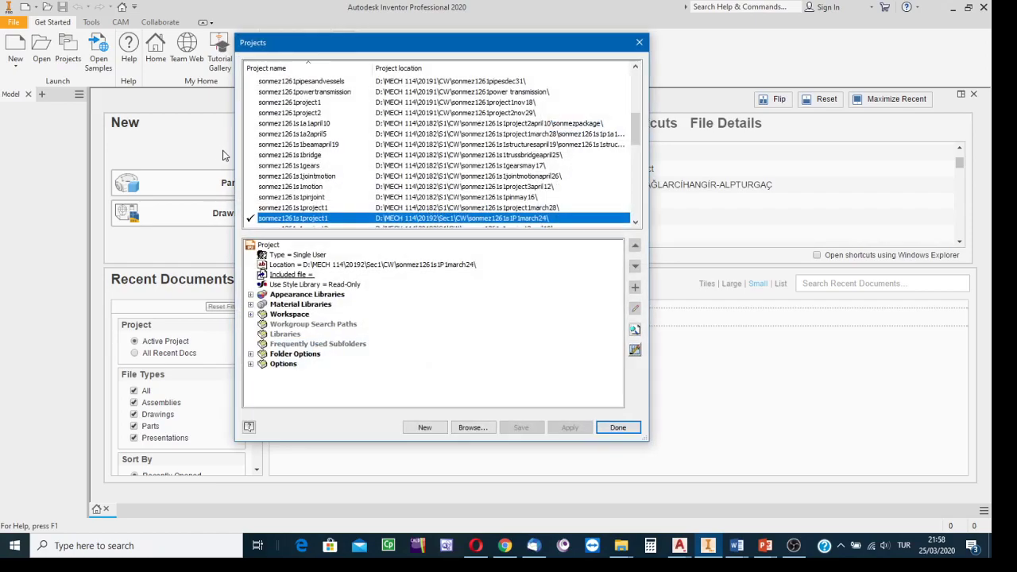
click(472, 428)
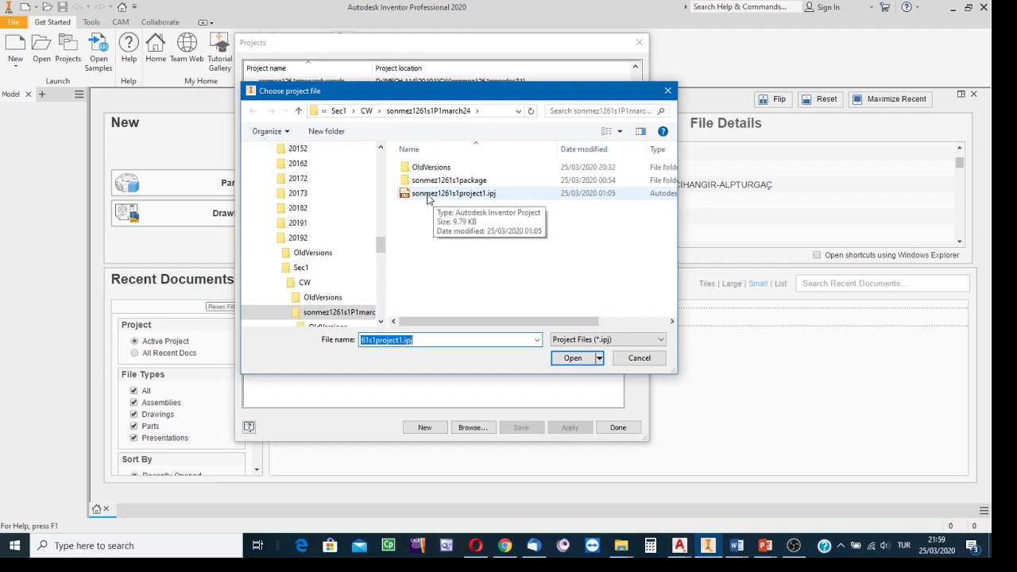
click(640, 358)
click(618, 428)
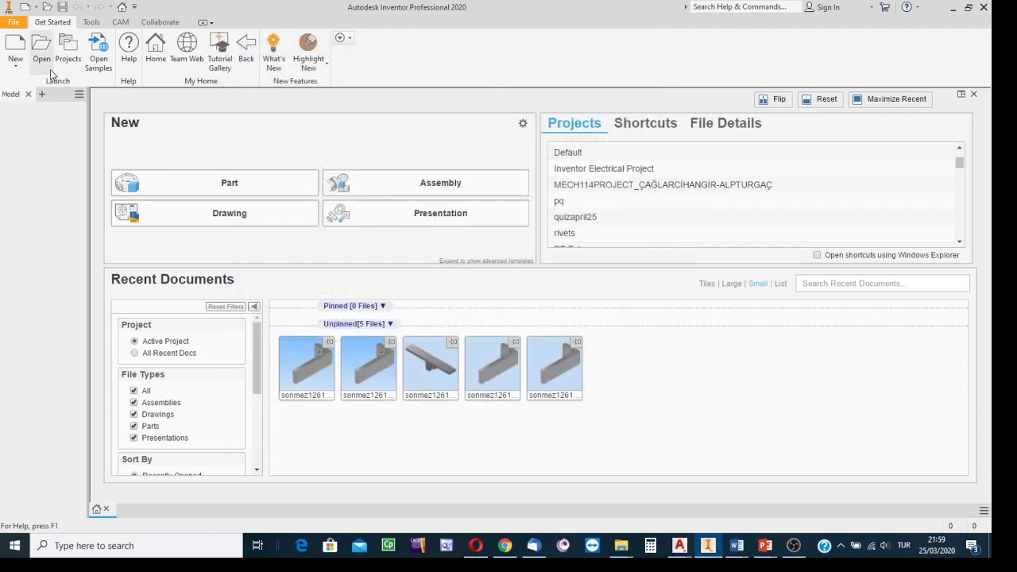
Create a new assembly file from the metric Standard (mm).iam template
click(13, 46)
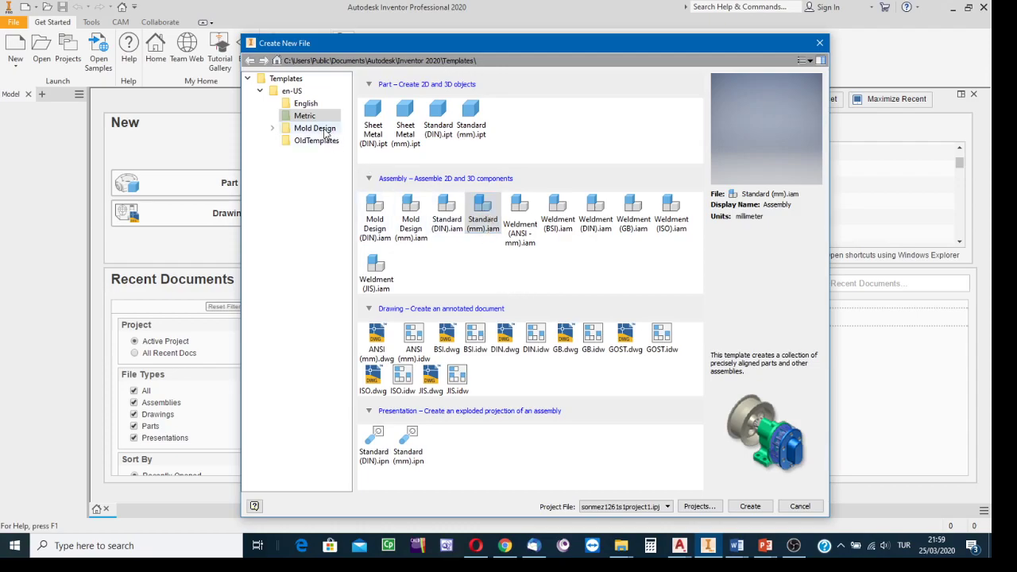
click(490, 228)
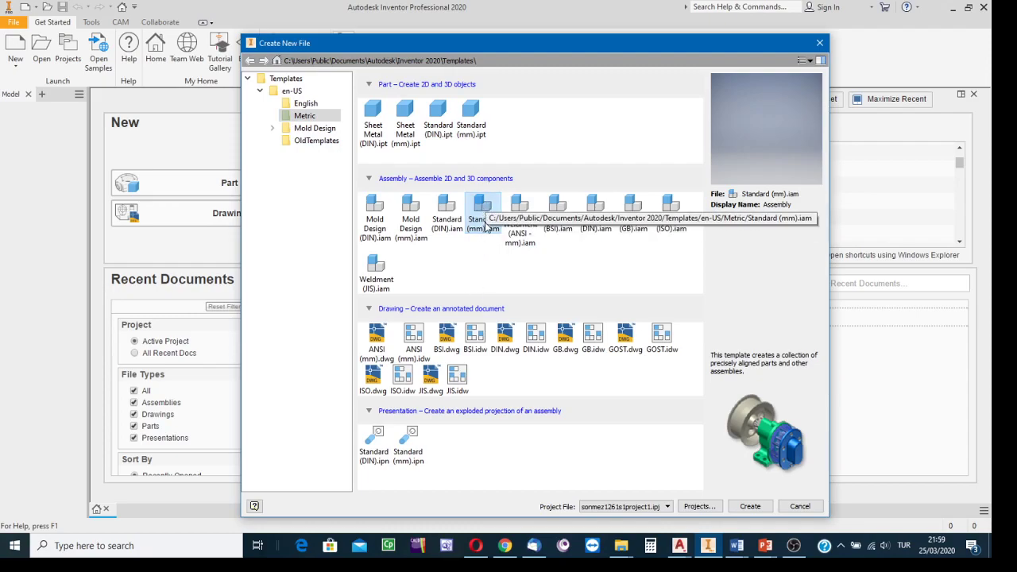
click(750, 506)
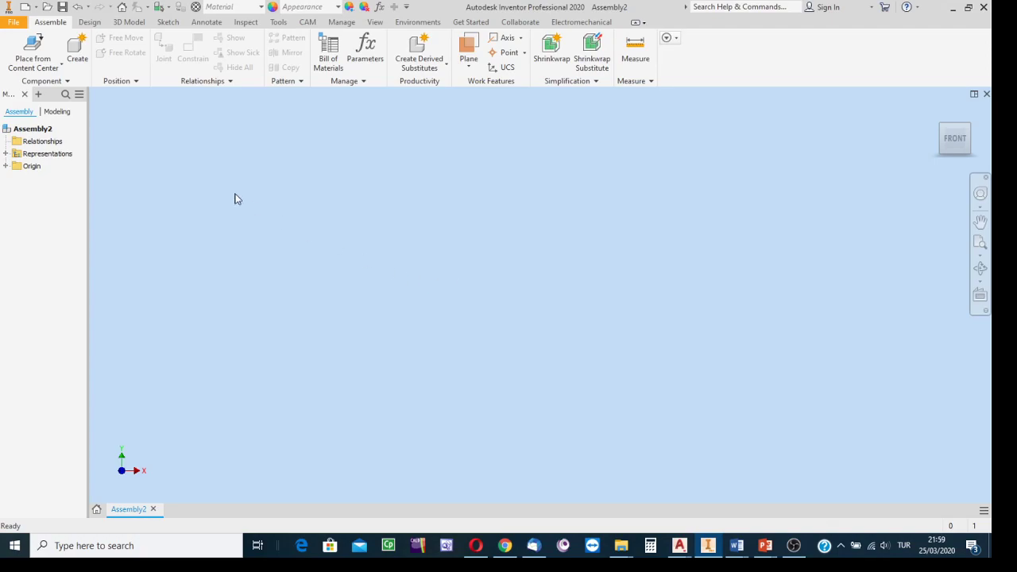
Place one instance each of sonmez1261s2c3.ipt and sonmez1261s2c4.ipt from the project workspace in the assembly
click(67, 70)
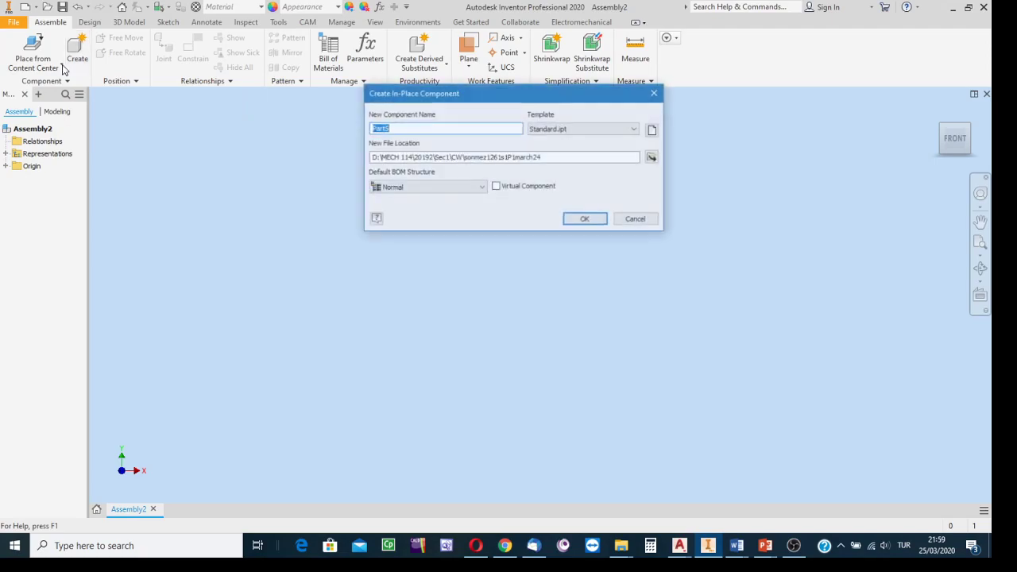
click(638, 220)
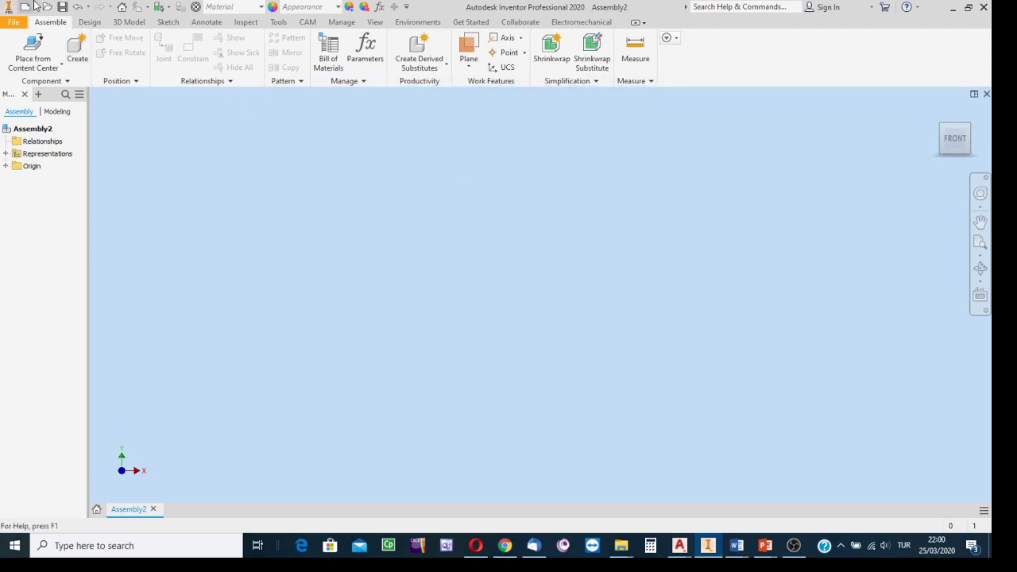
click(62, 68)
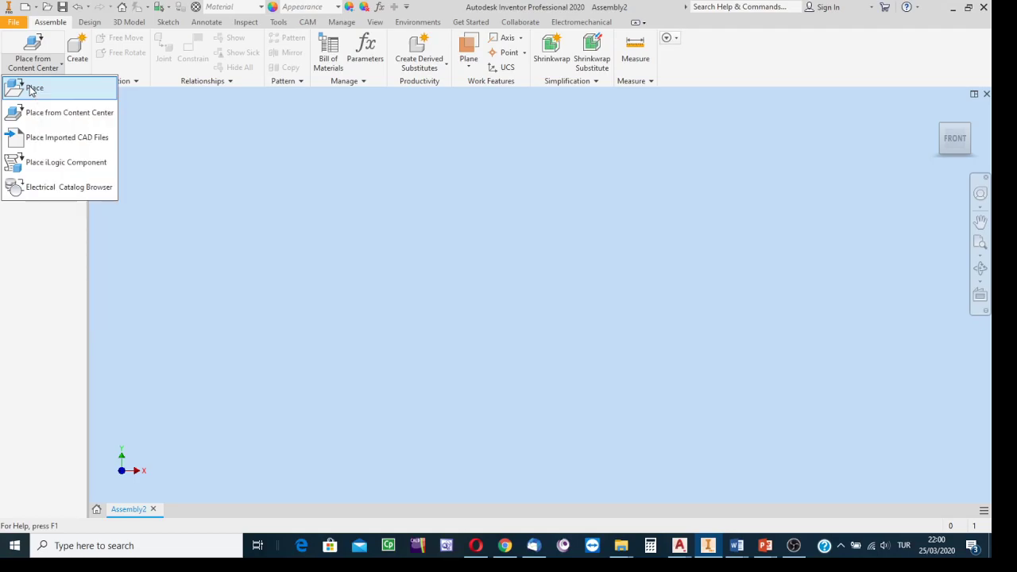
click(30, 89)
drag(550, 137, 474, 93)
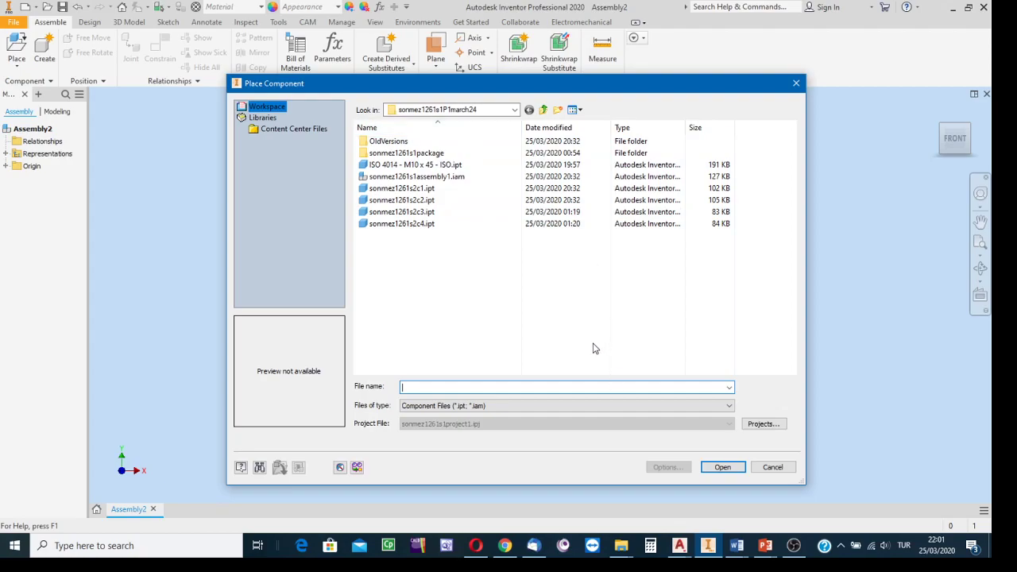
click(401, 225)
shift+click(402, 213)
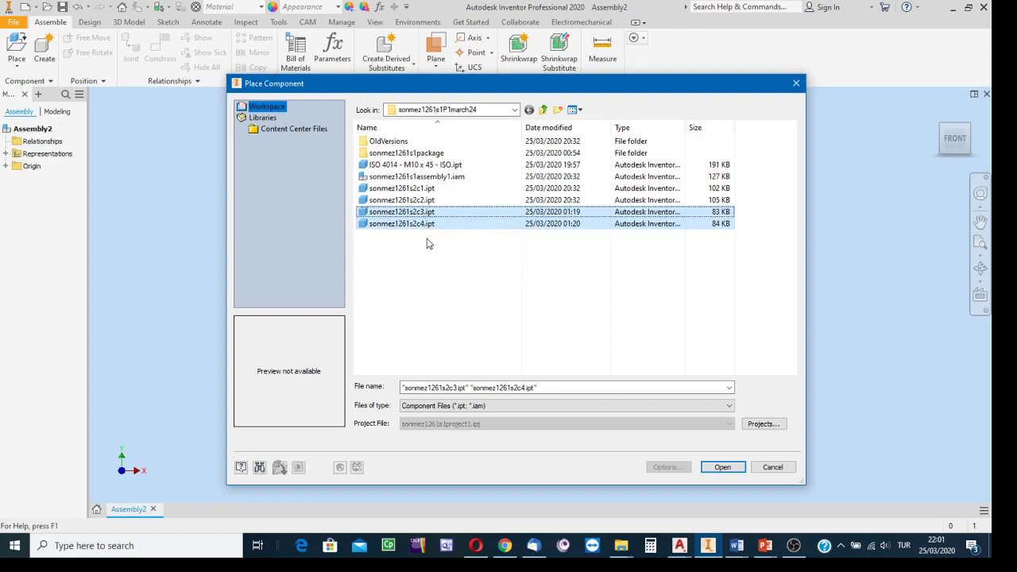
click(722, 468)
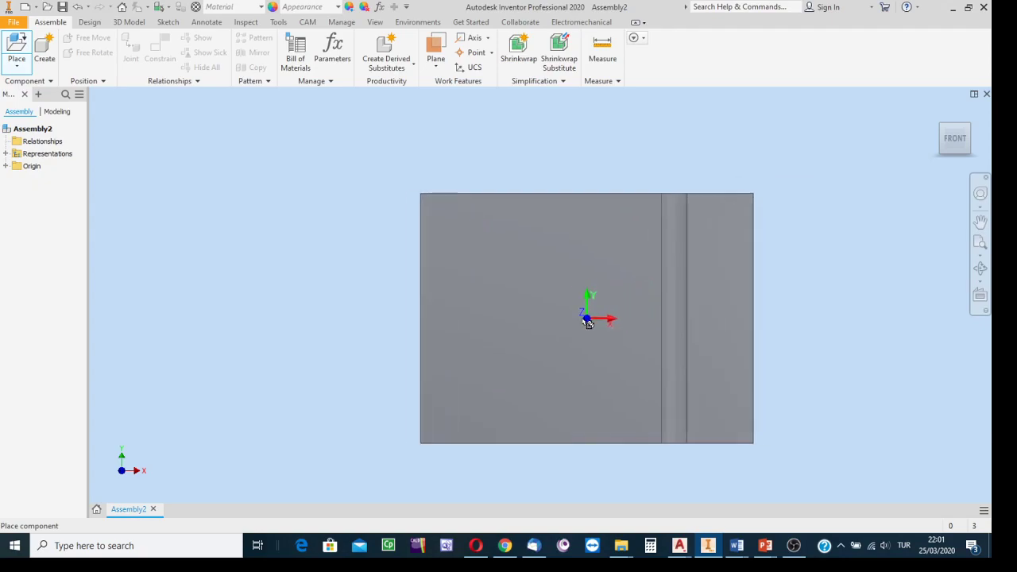
click(563, 302)
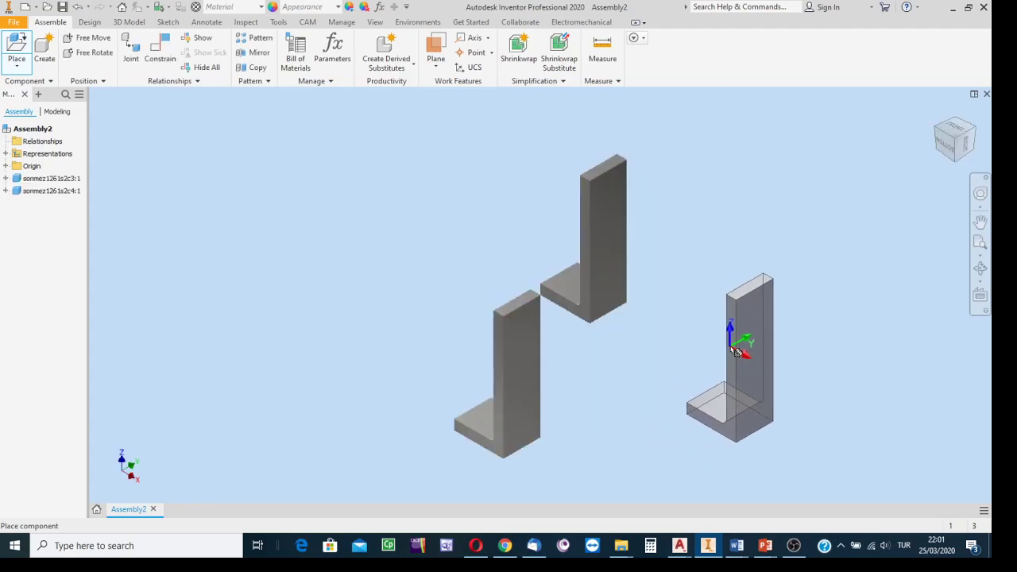
key(Escape)
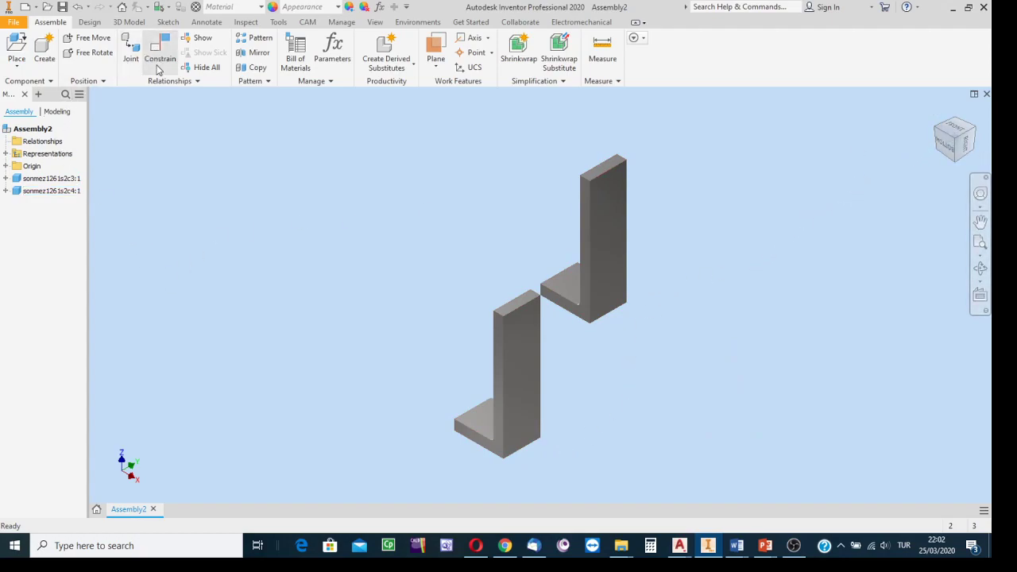
Set up a Mate constraint between the outer faces of the short legs of the two L-shaped parts
click(158, 53)
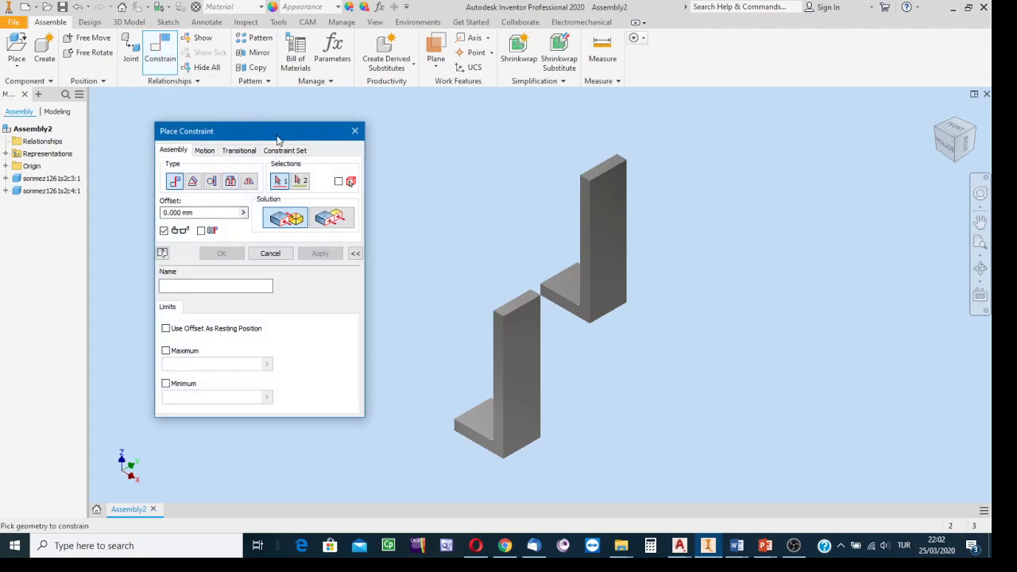
drag(265, 139, 262, 131)
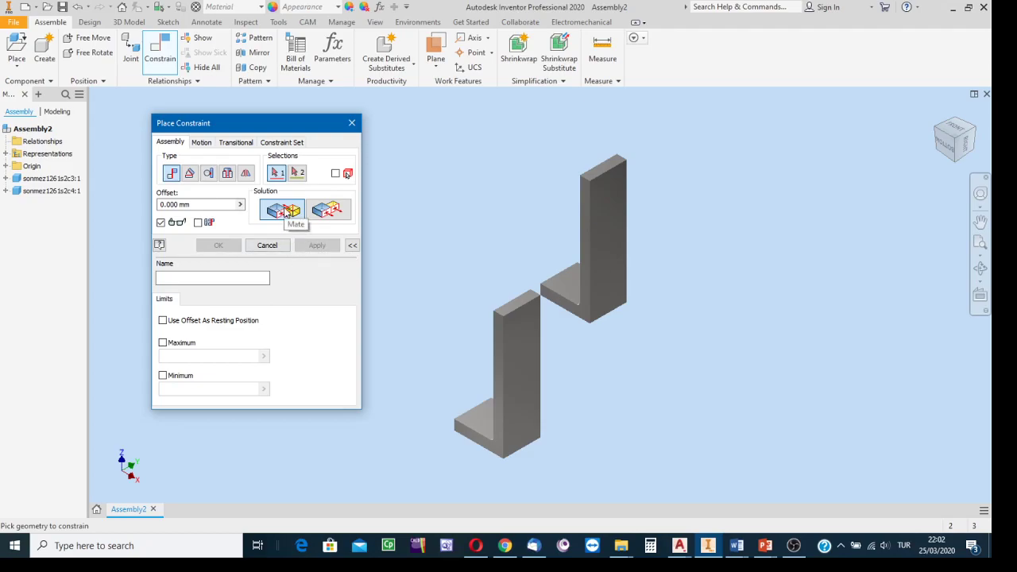
click(326, 211)
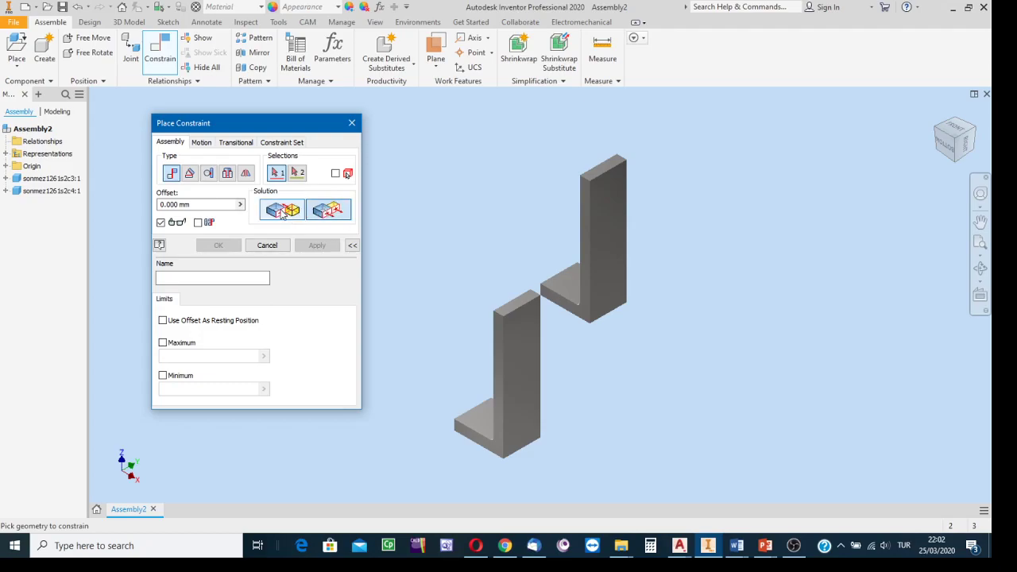
click(282, 214)
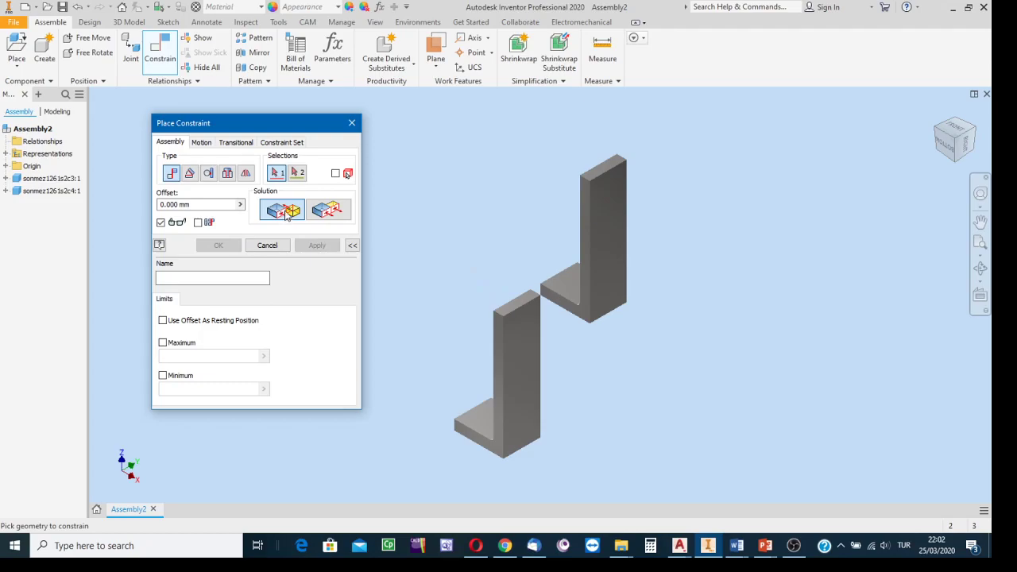
click(954, 162)
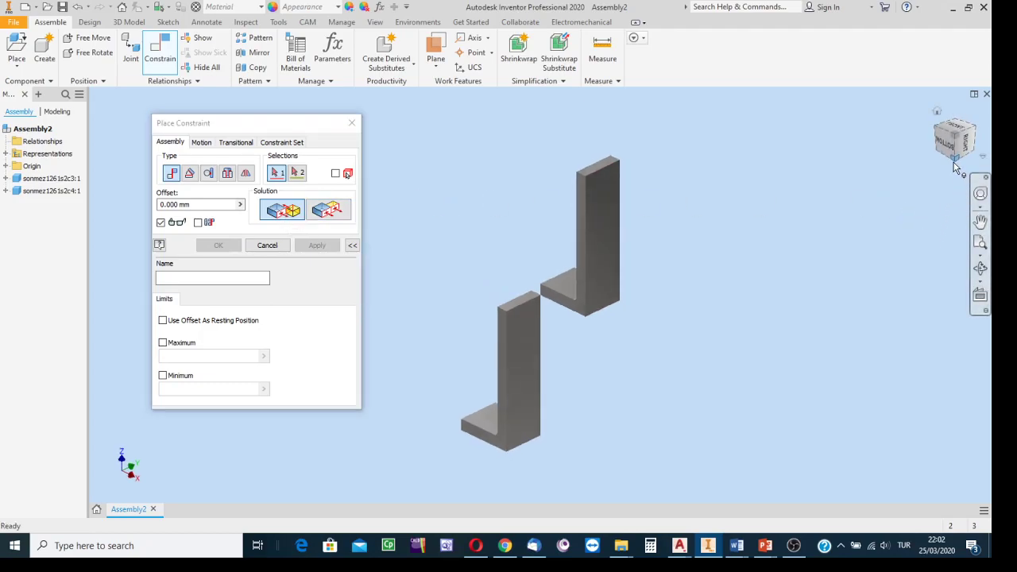
middle_drag(674, 402, 670, 436)
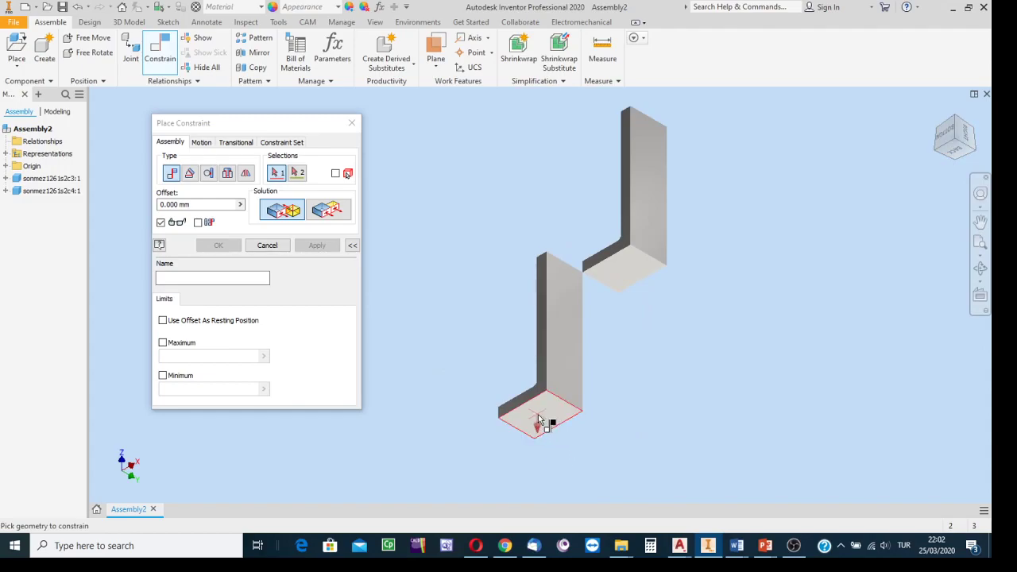
click(538, 419)
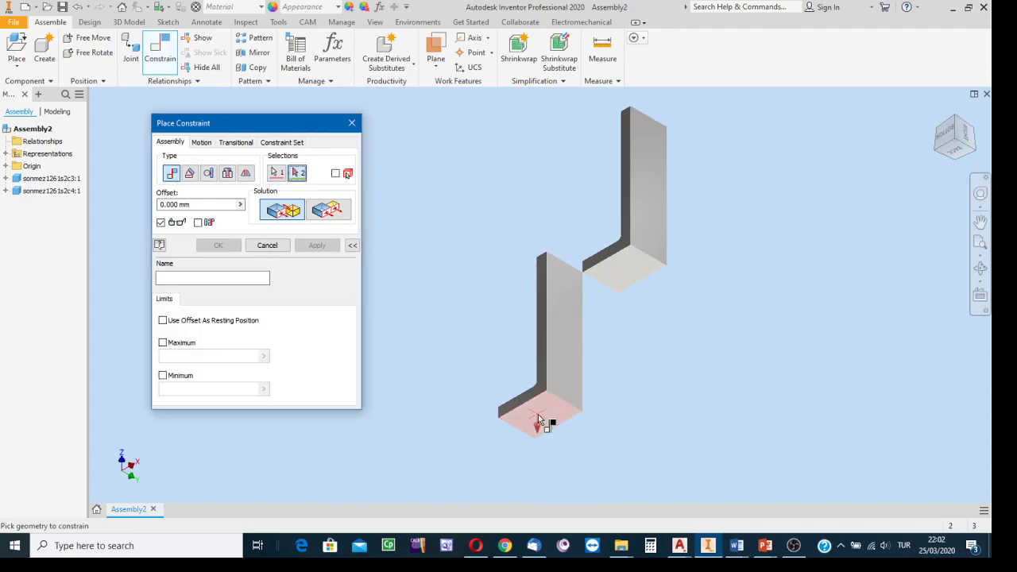
click(629, 268)
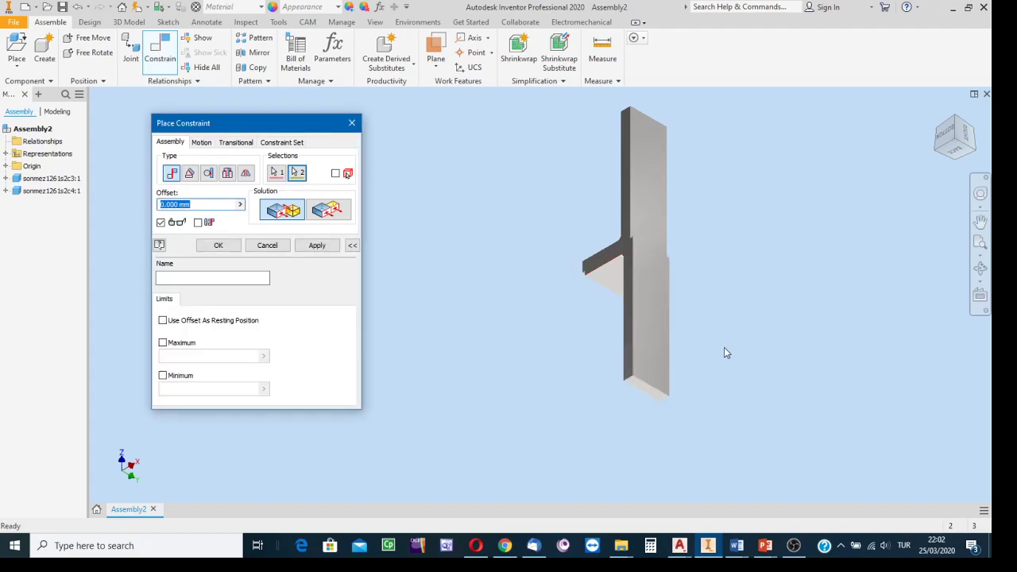
Try a 10 mm offset for the mate while viewing the two parts edge-on
click(935, 112)
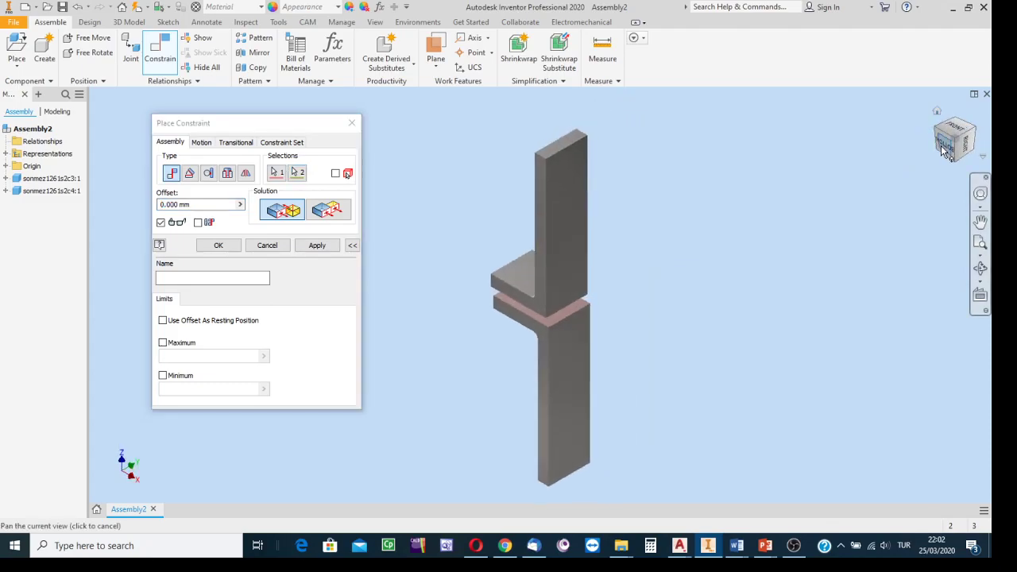
click(945, 151)
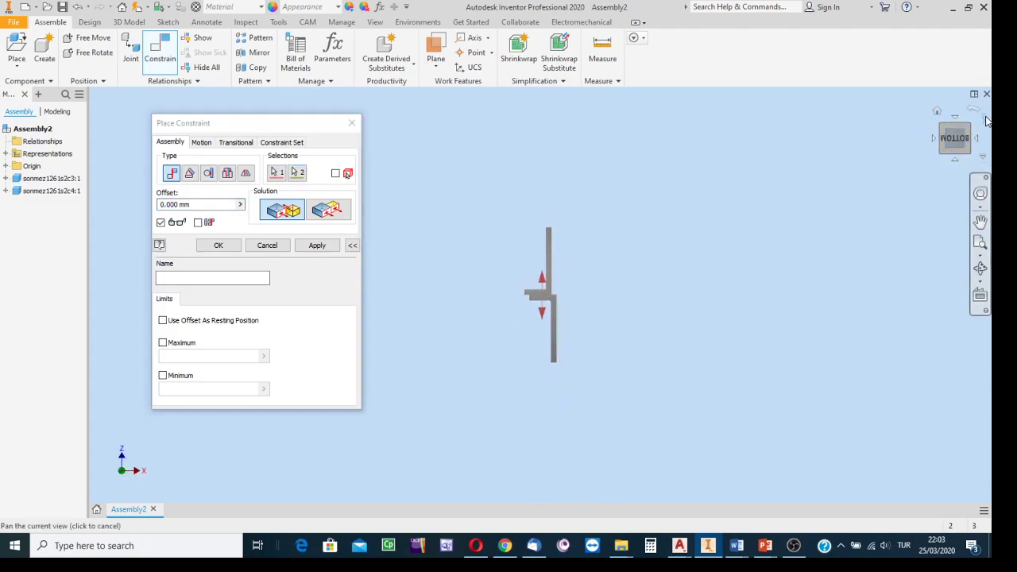
click(985, 117)
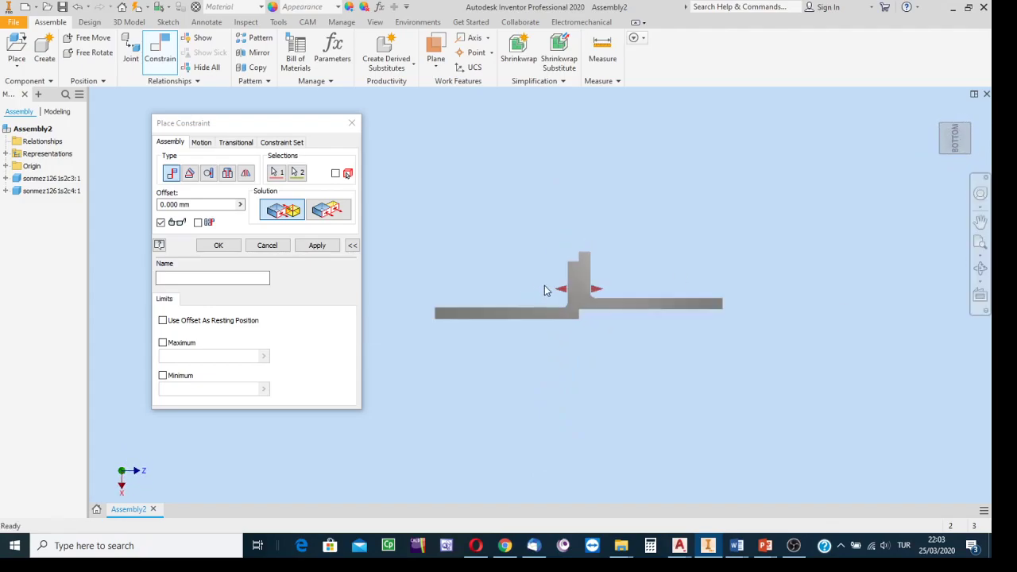
click(201, 206)
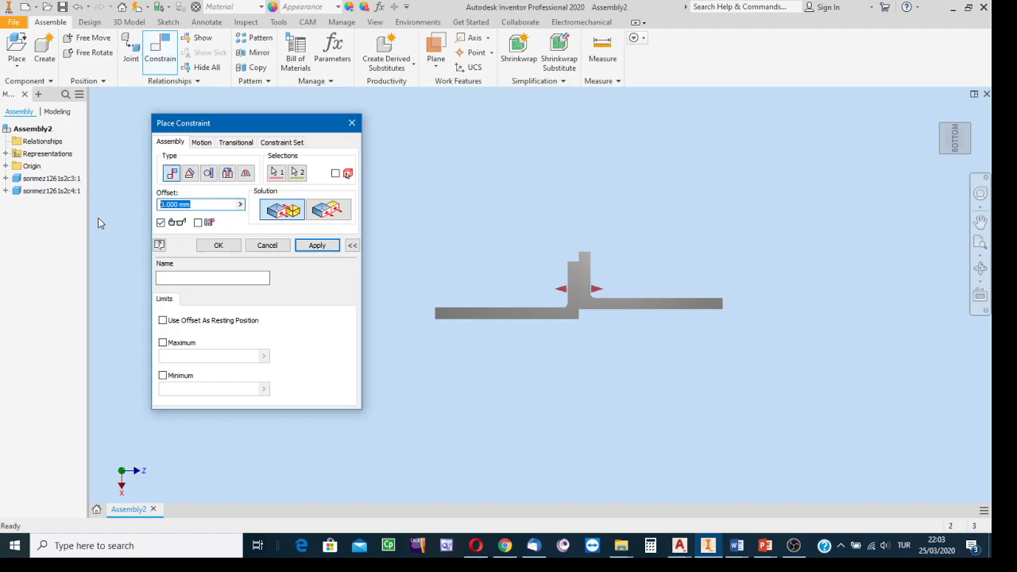
text(10)
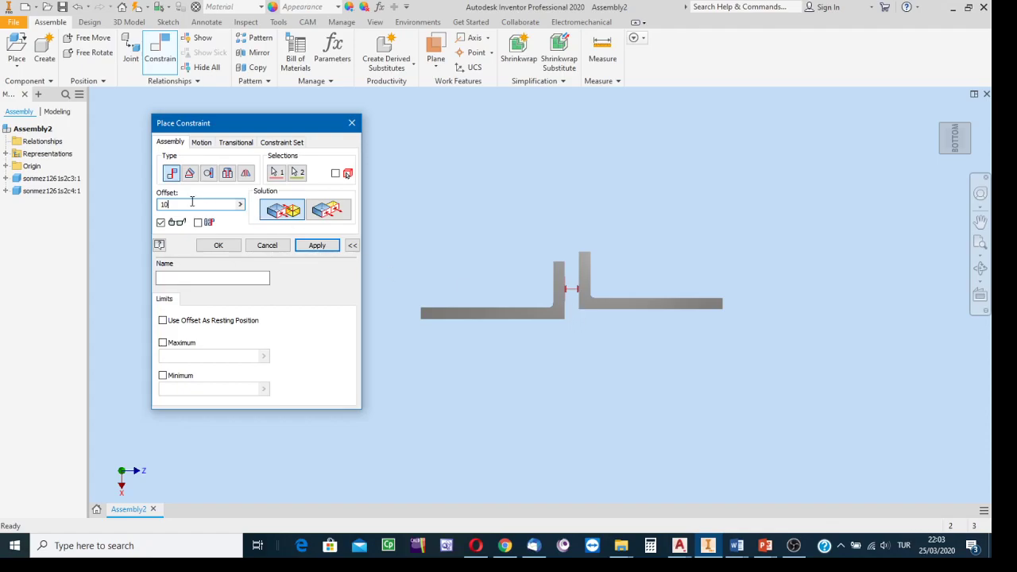
Set the mate offset to 0 mm and apply the constraint between the short legs
drag(180, 206, 109, 206)
text(0)
click(335, 218)
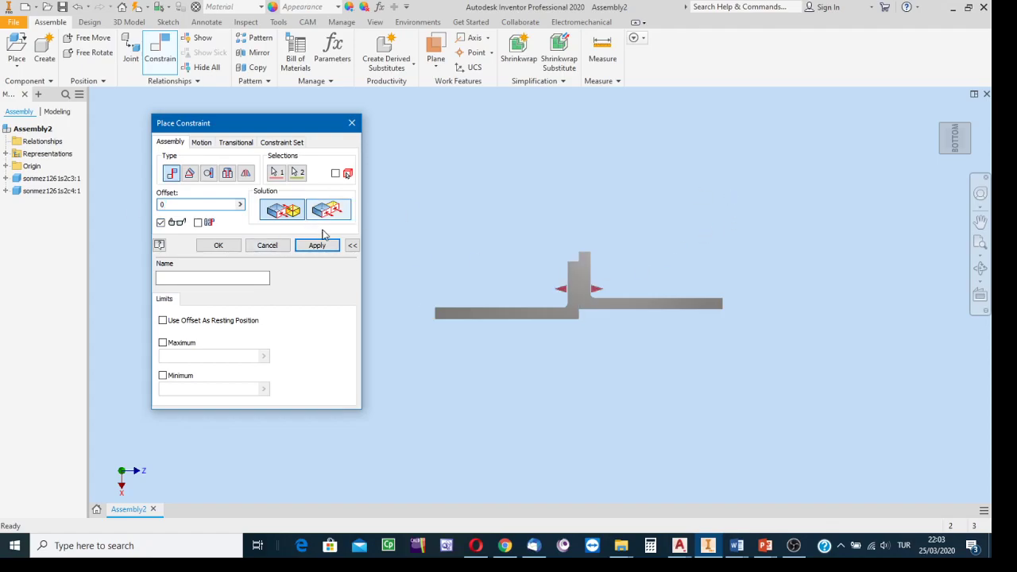
click(943, 132)
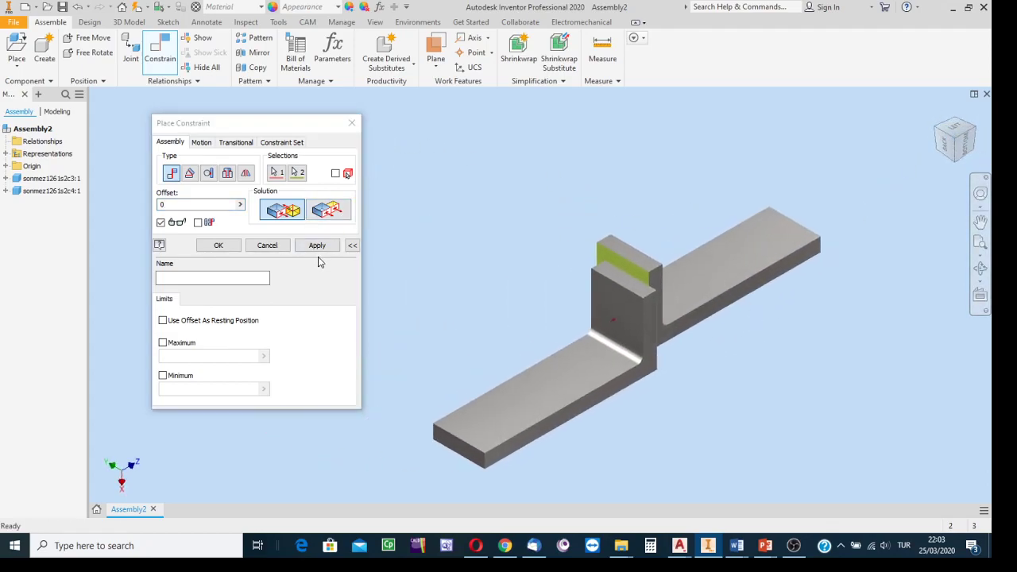
click(317, 246)
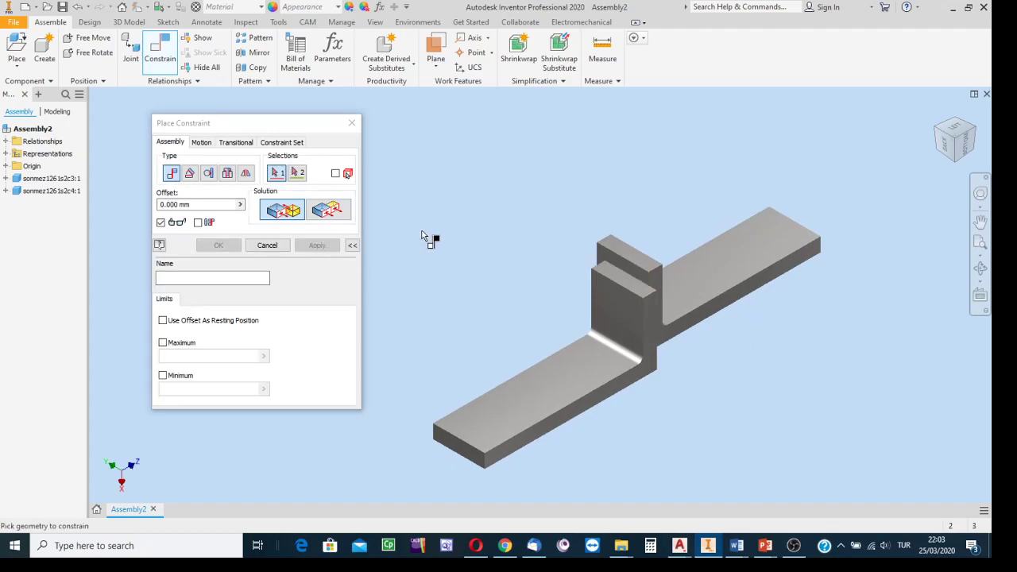
Apply a Flush constraint with 0 mm offset between the top end faces of the two L-shaped parts' short legs
scroll(457, 237, down, 3)
middle_drag(475, 242, 368, 145)
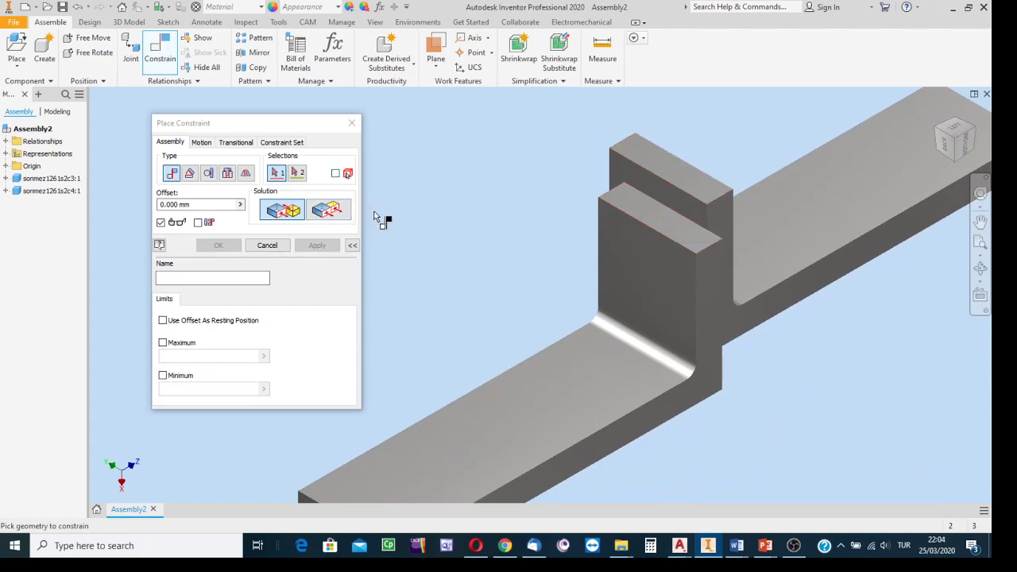
click(330, 209)
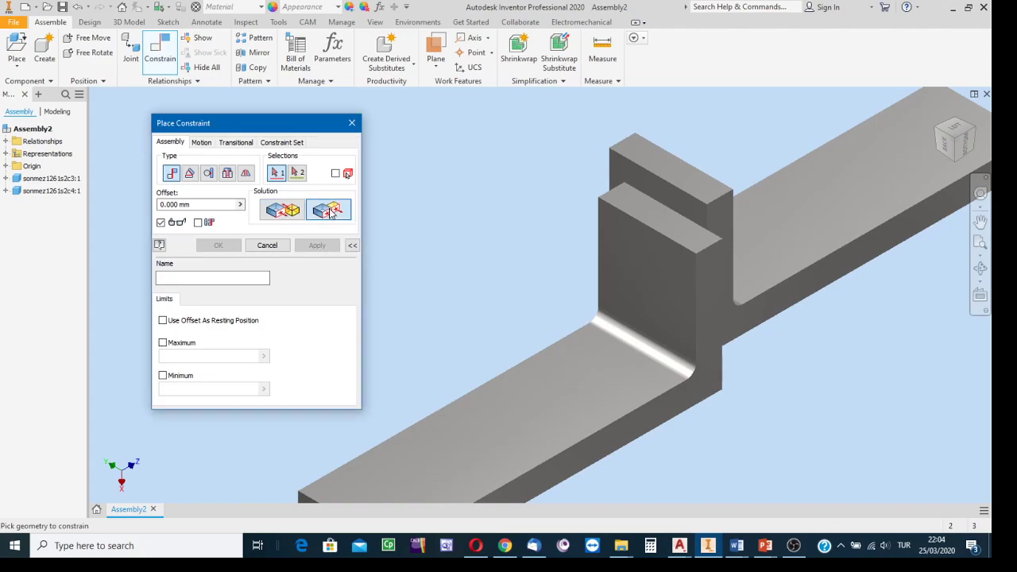
click(655, 158)
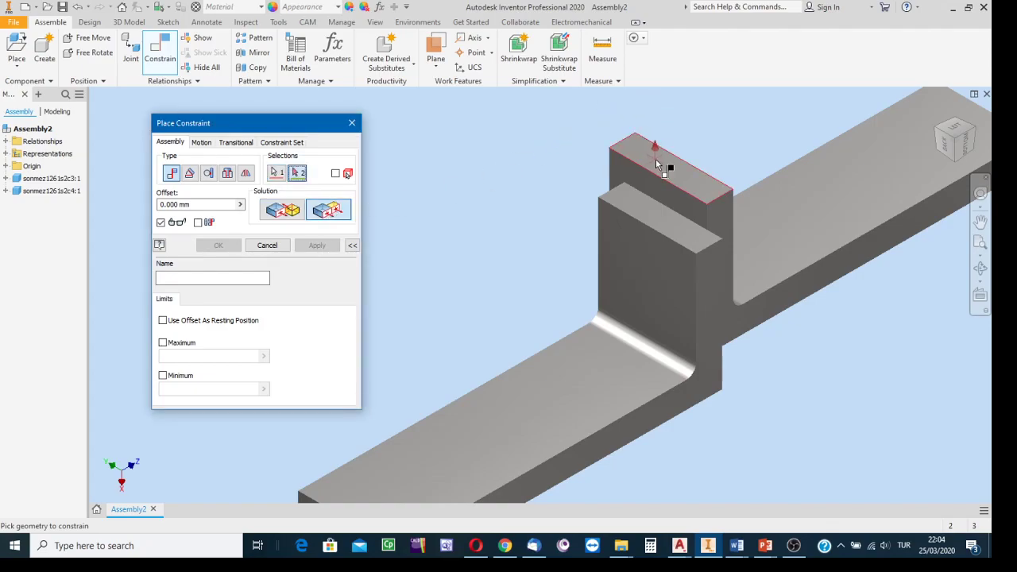
click(650, 214)
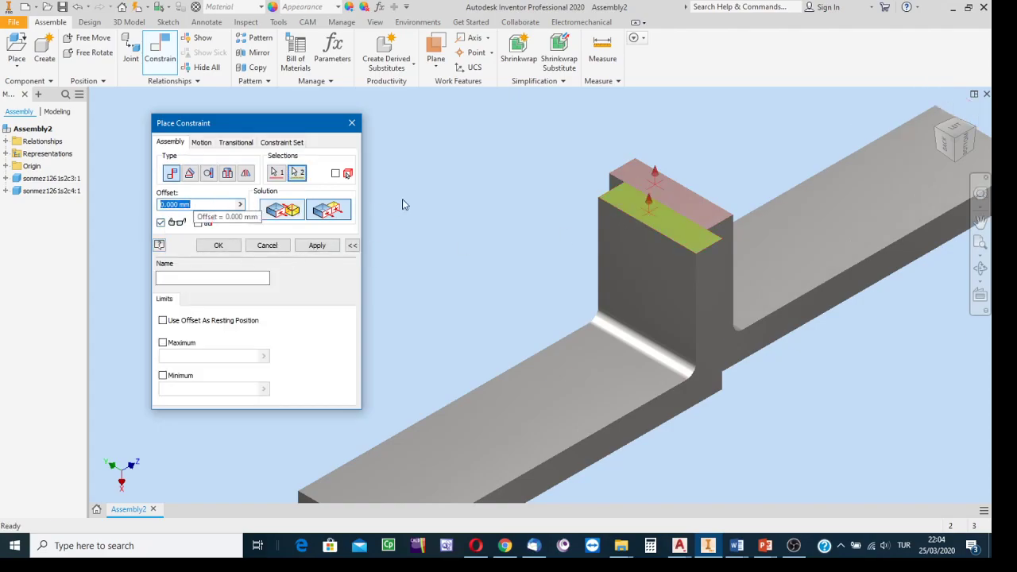
click(318, 247)
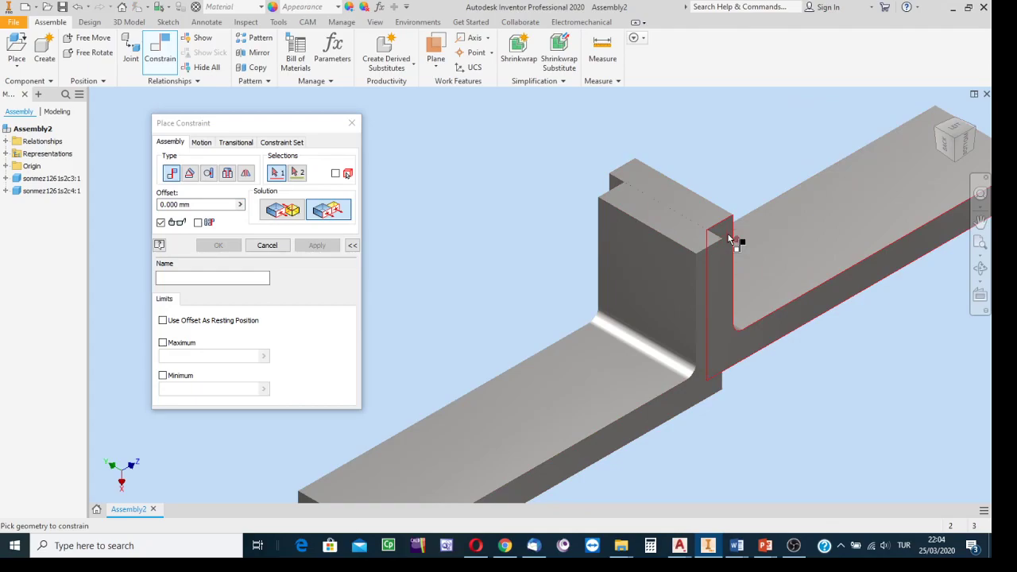
Add a Flush constraint with 0 mm offset between the L-shaped side faces of the two parts and finish constraining
click(716, 294)
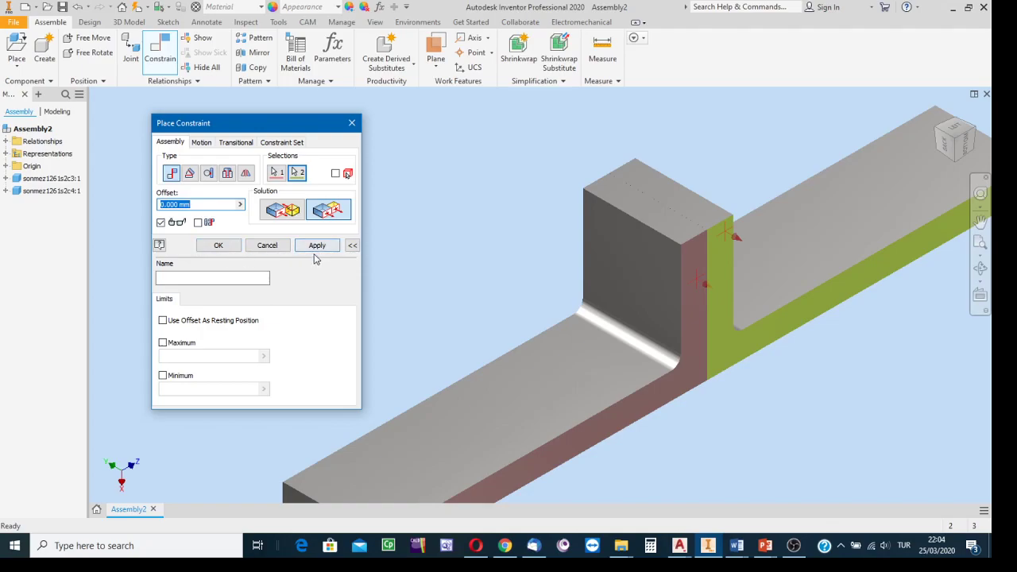
click(220, 246)
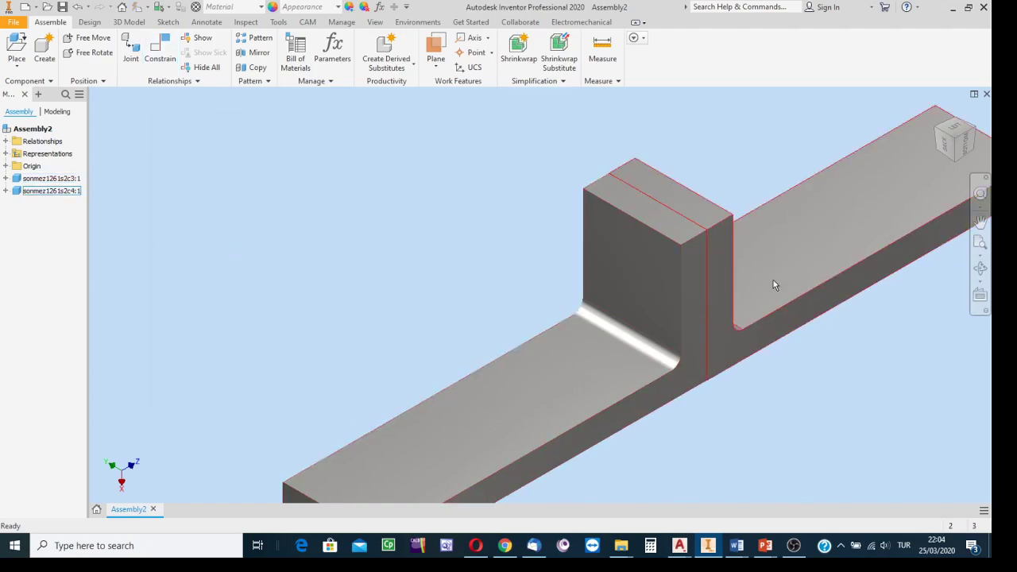
middle_drag(776, 167, 622, 203)
scroll(730, 172, down, 3)
scroll(623, 199, up, 3)
scroll(623, 198, down, 2)
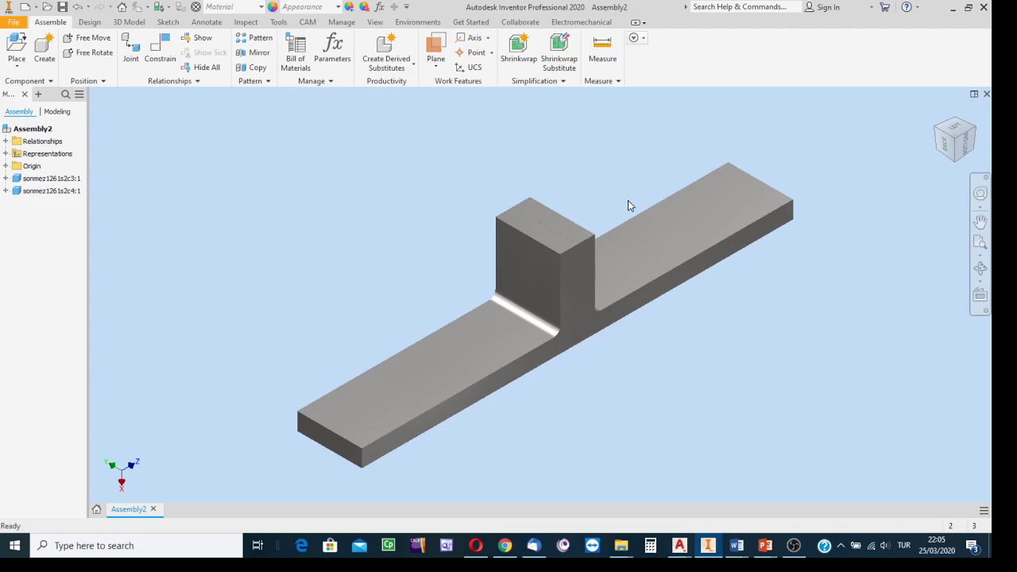
click(503, 232)
Save the assembly as sonmez1261s1assembly2 in the sonmez1261s1P1march24 folder
click(11, 24)
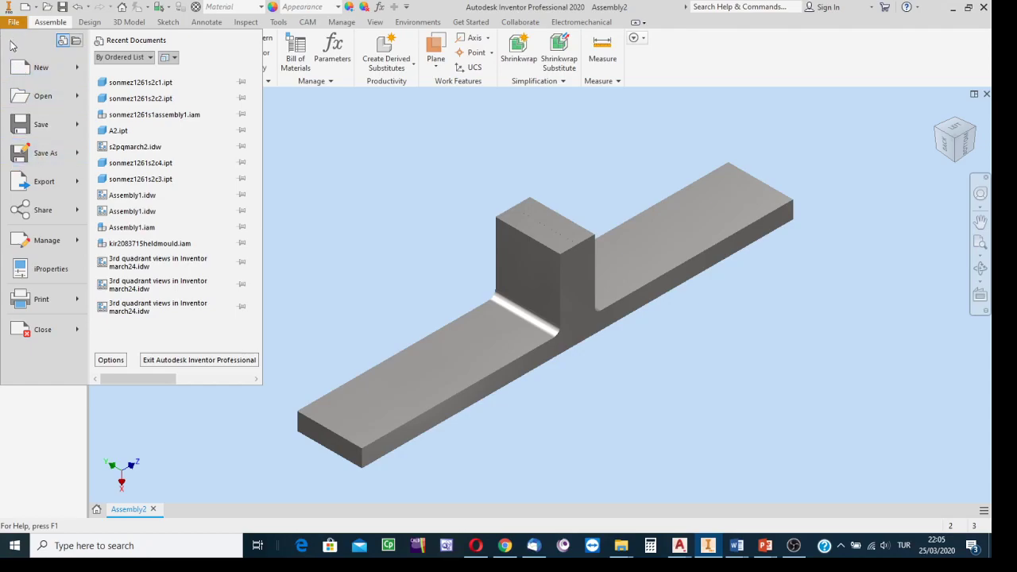
click(37, 157)
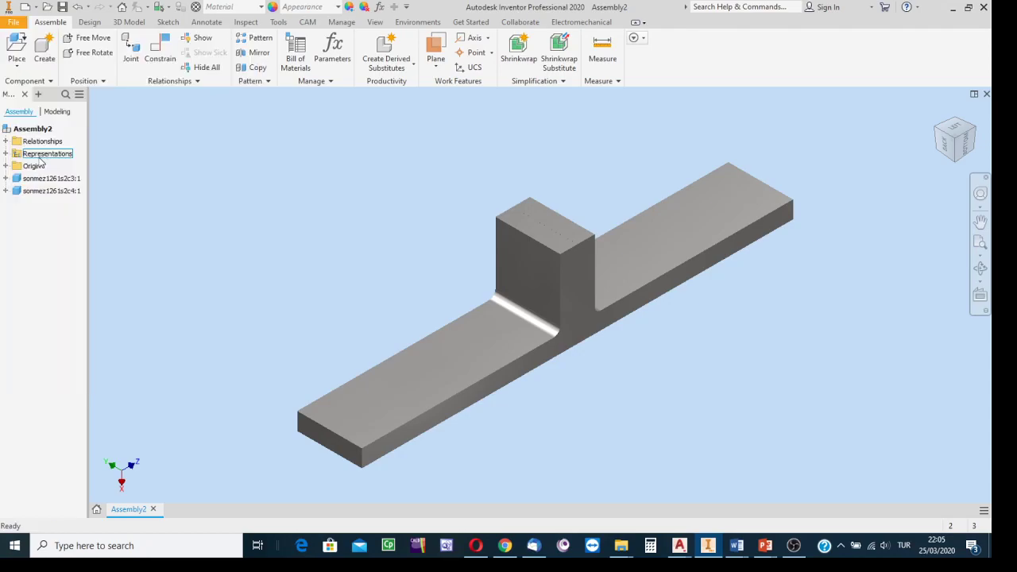
drag(487, 80, 411, 38)
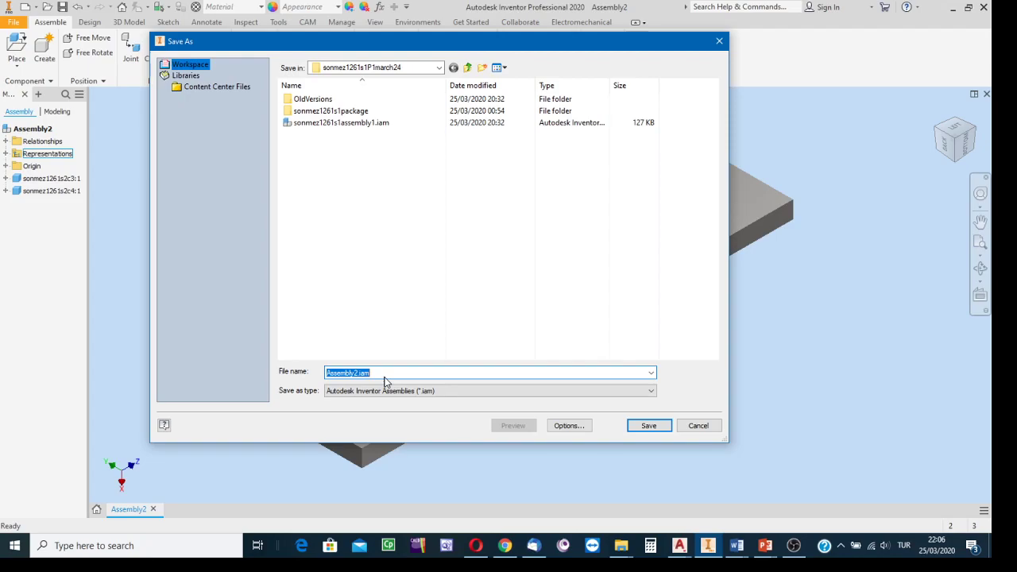
text(sonmez1261s1)
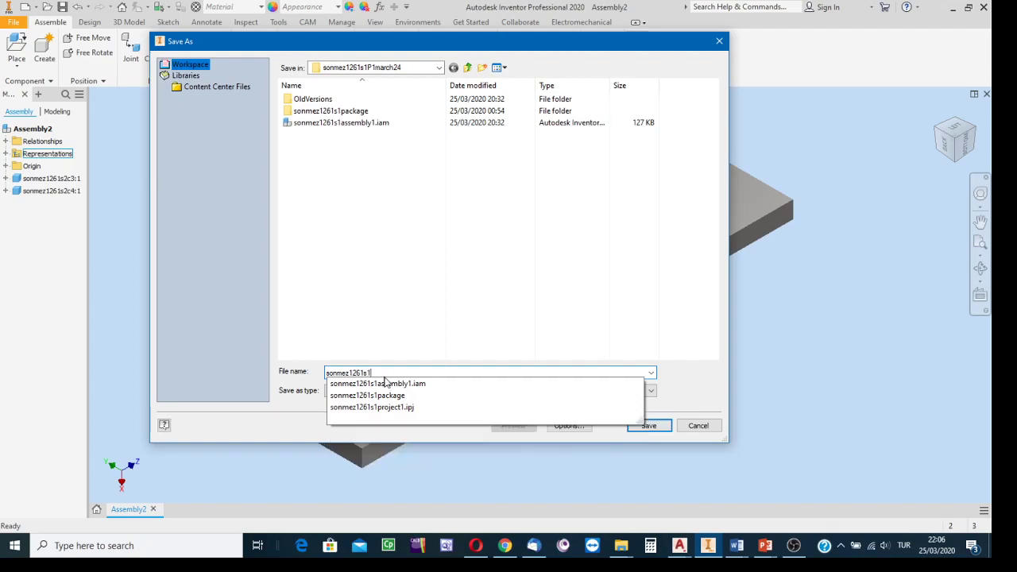
text(assem)
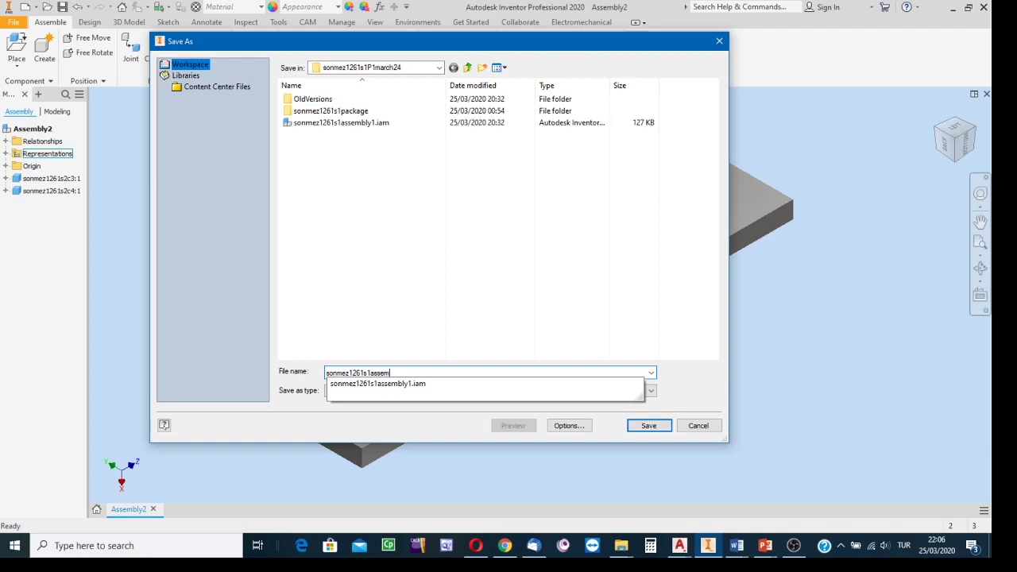
text(bly2)
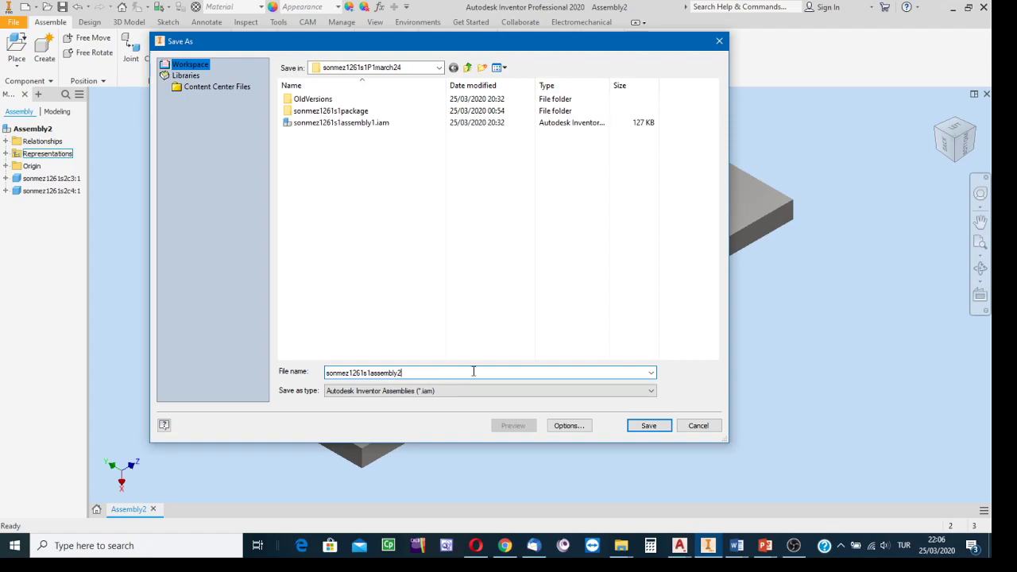
click(656, 431)
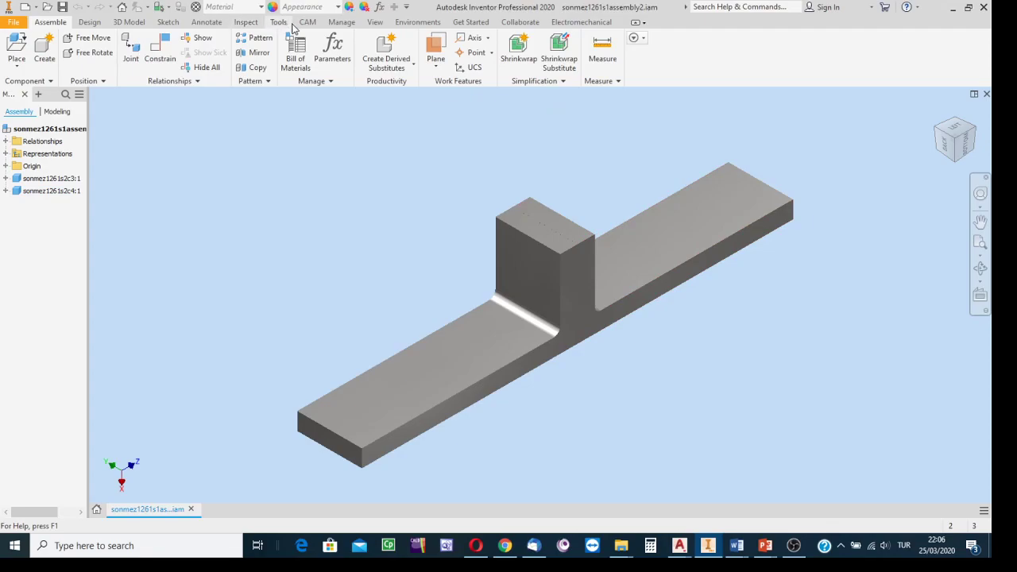
Change the assembly's visual style to Shaded with Edges
click(375, 22)
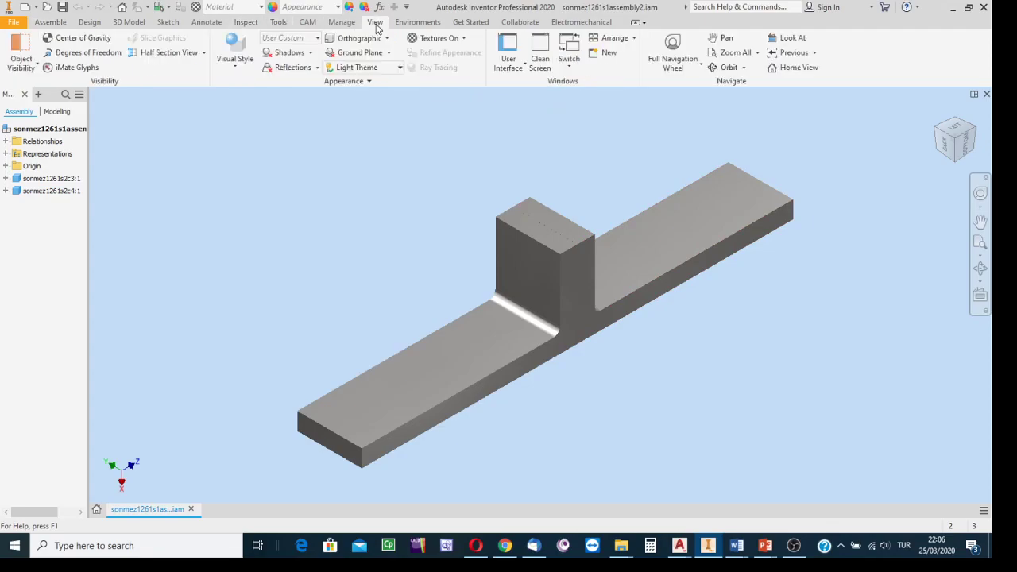
click(235, 69)
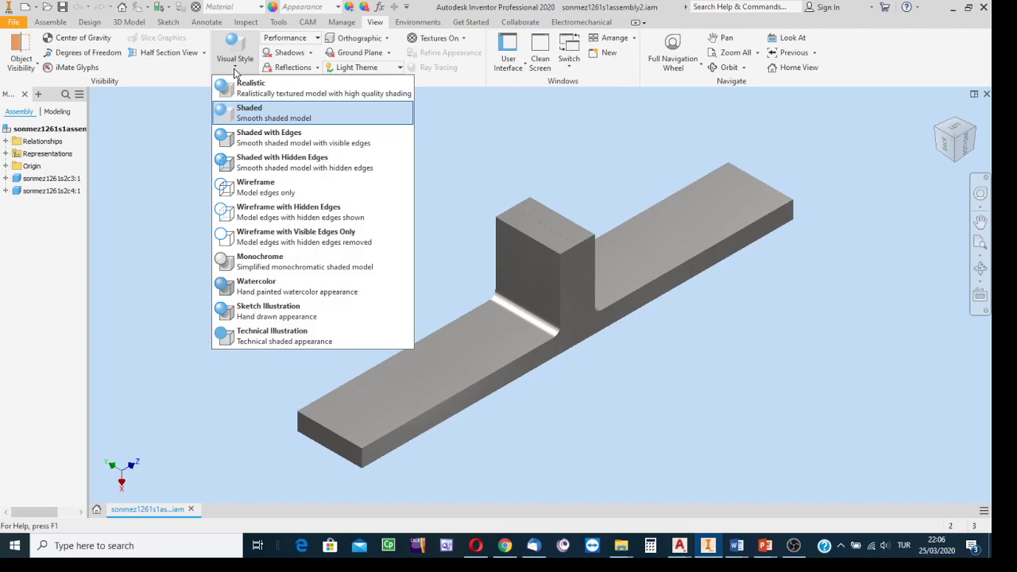
click(454, 130)
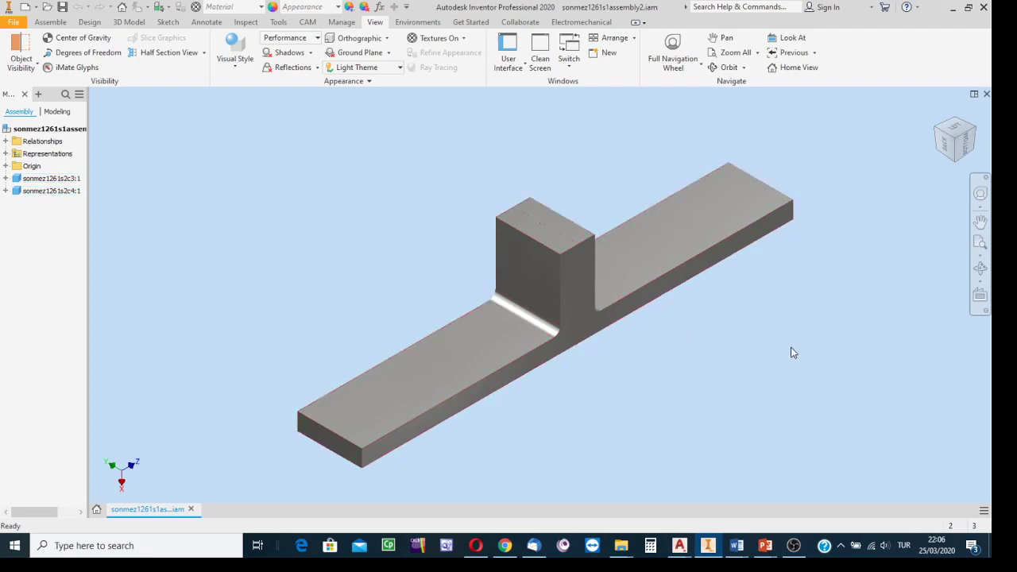
scroll(762, 342, down, 3)
middle_drag(751, 337, 905, 388)
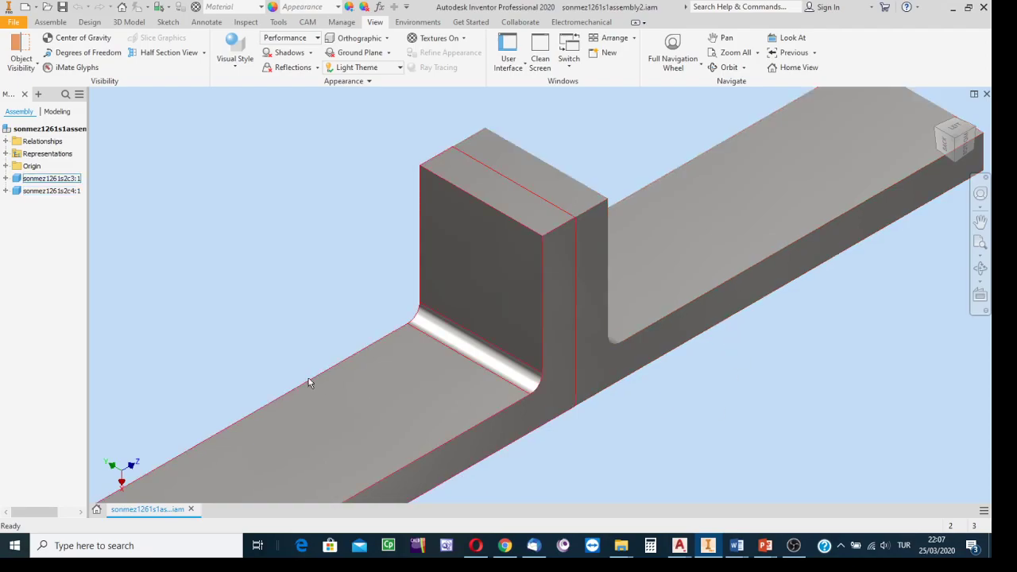
click(236, 70)
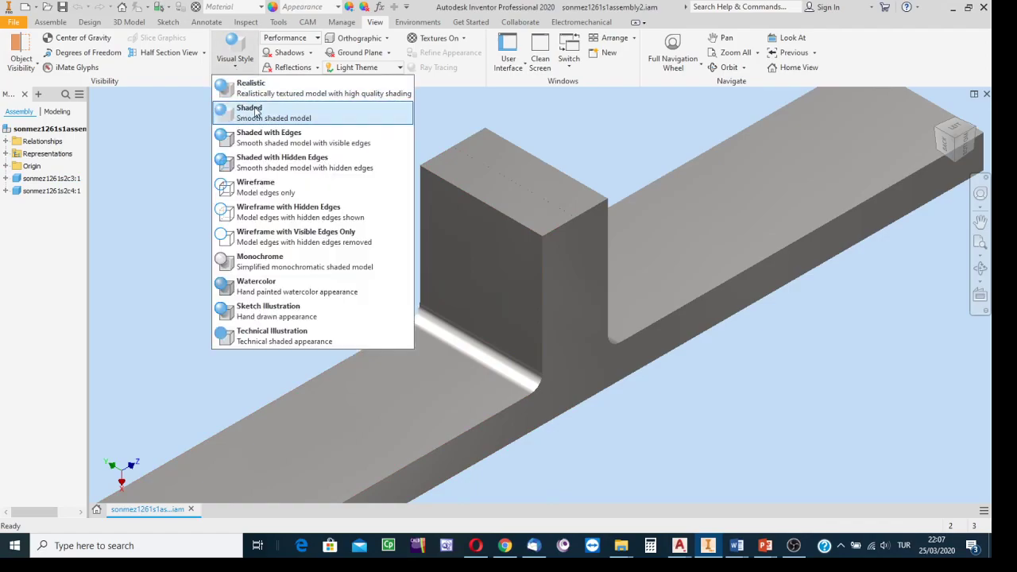
click(262, 140)
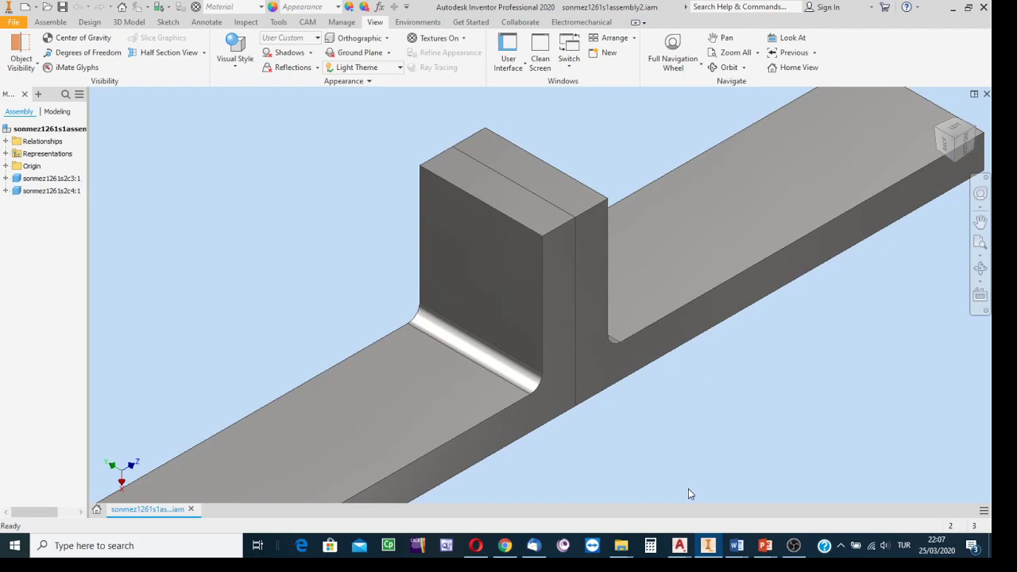
scroll(689, 481, up, 3)
middle_drag(688, 471, 675, 378)
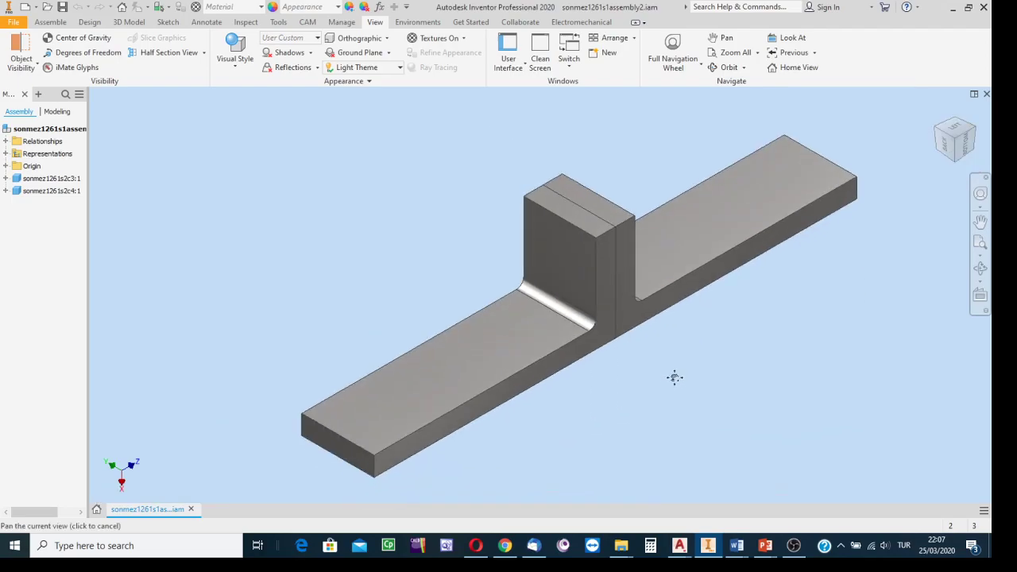
click(232, 66)
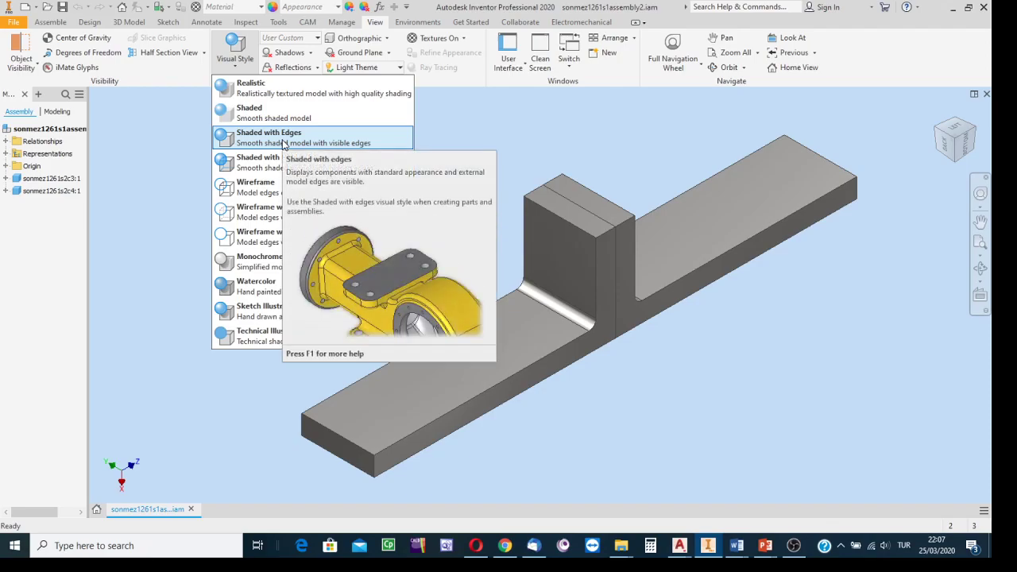
click(189, 132)
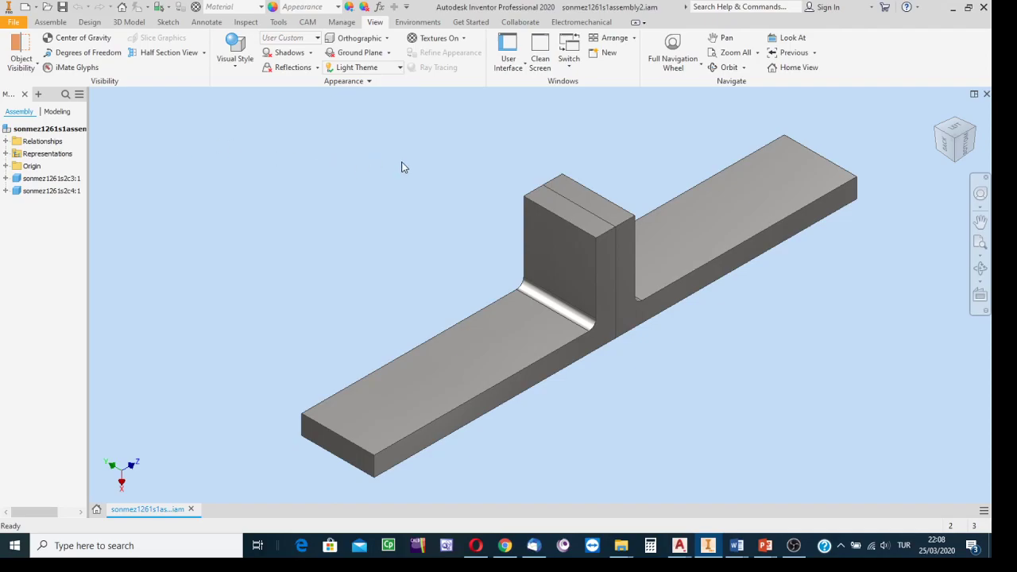
middle_drag(402, 167, 379, 167)
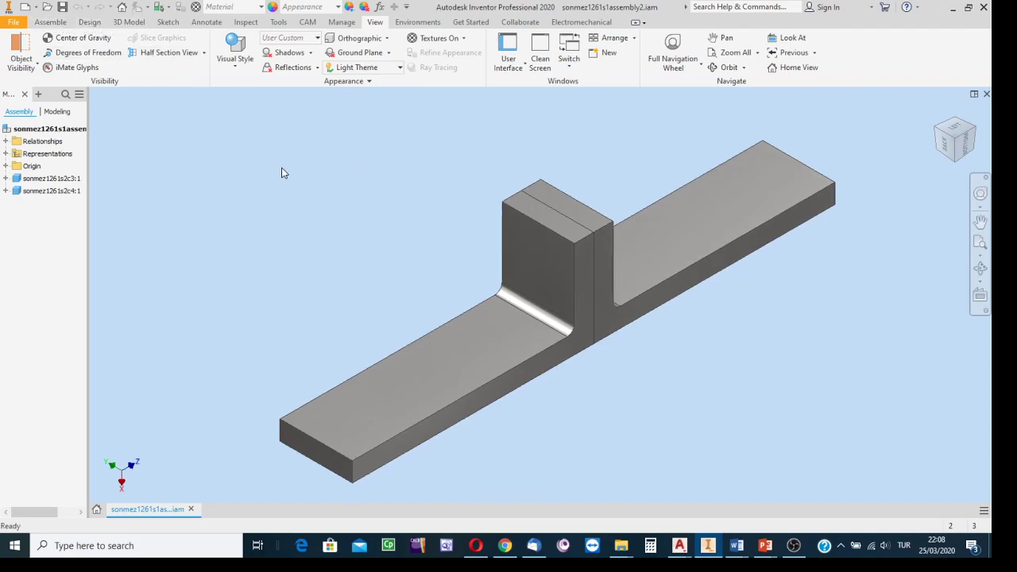
Start a Bolted Connection with the Through All type and review its strength calculation settings
click(89, 22)
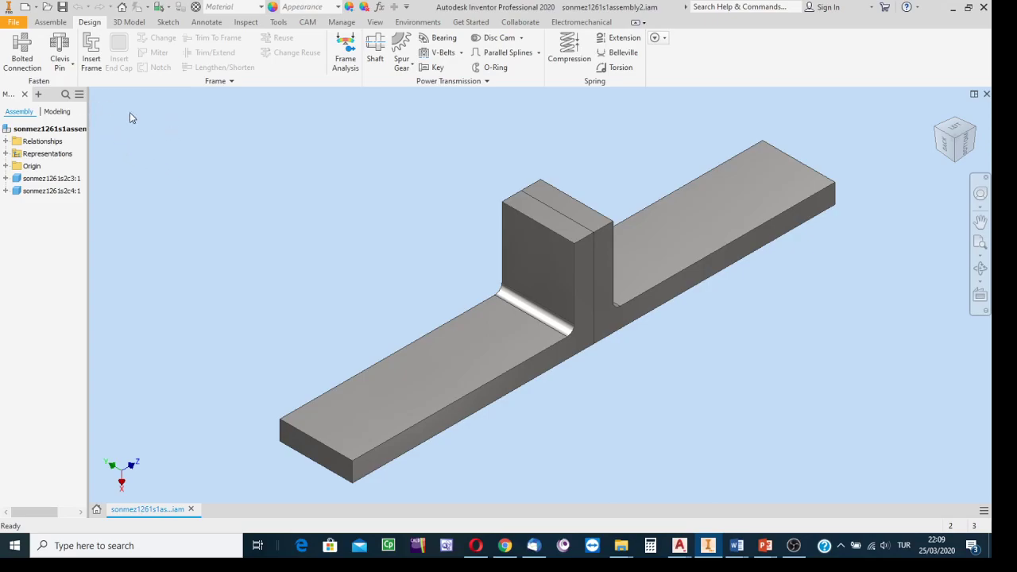
middle_drag(470, 191, 519, 203)
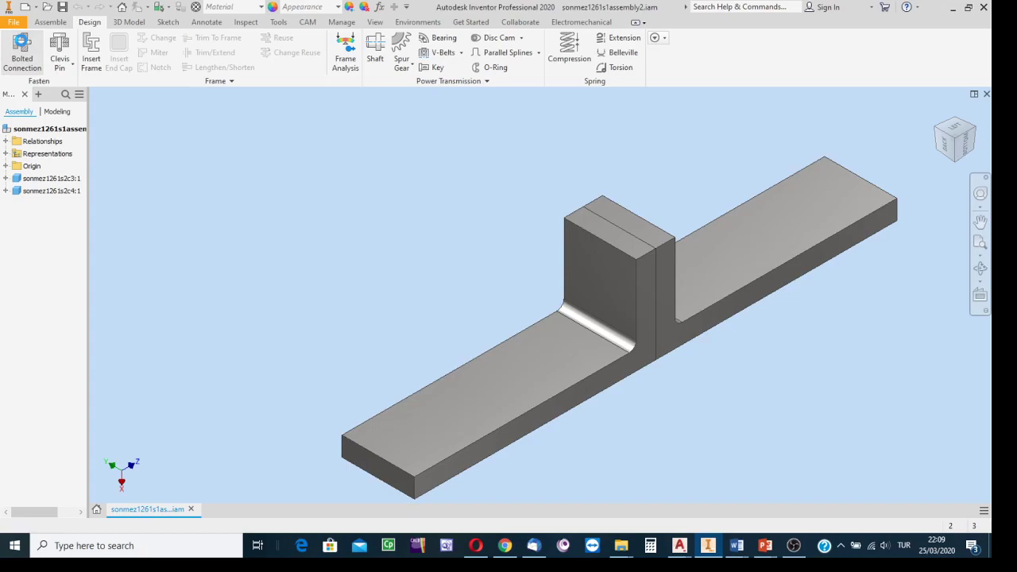
click(23, 49)
drag(836, 201, 303, 130)
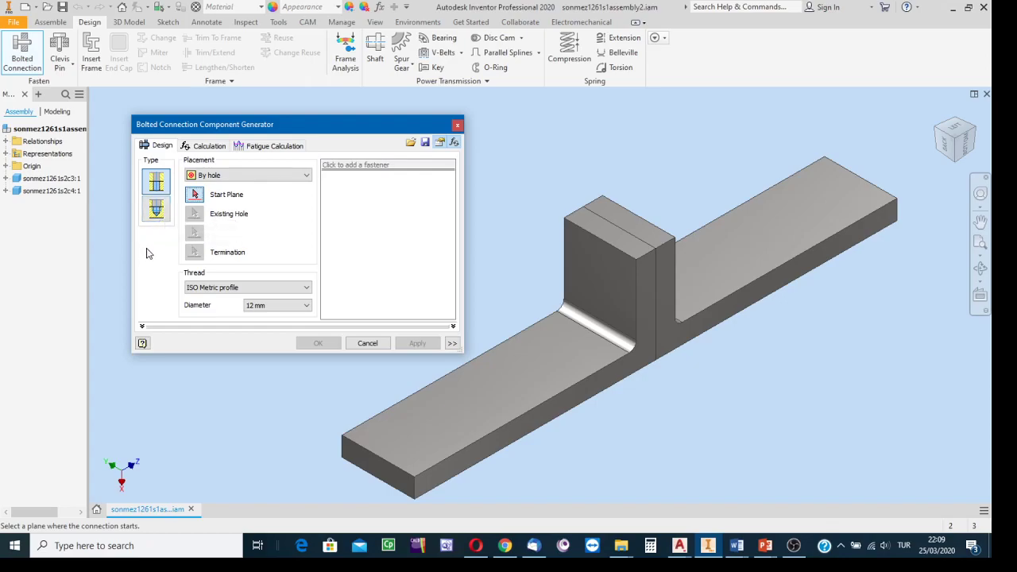
click(157, 211)
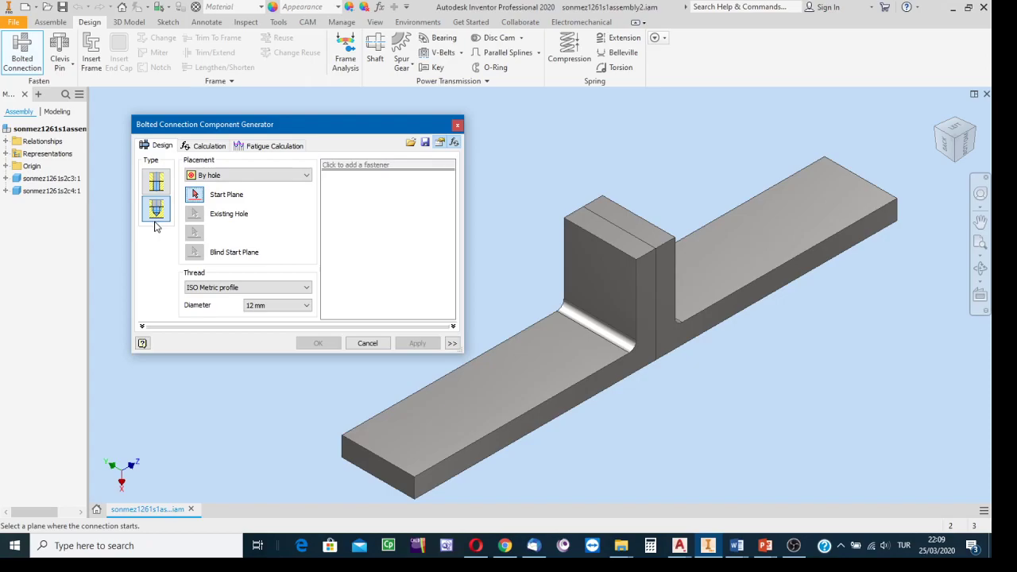
click(156, 183)
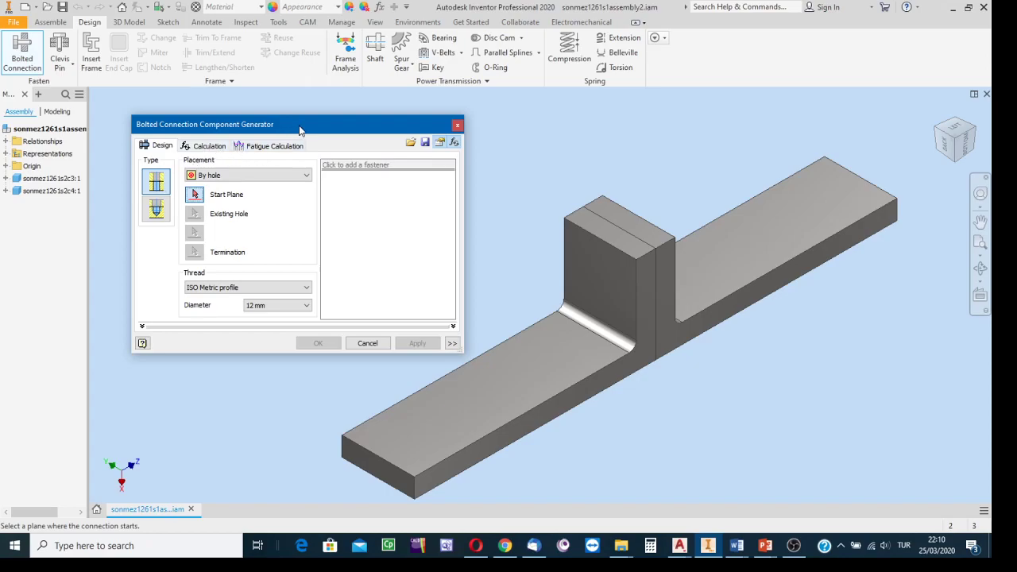
drag(268, 129, 255, 122)
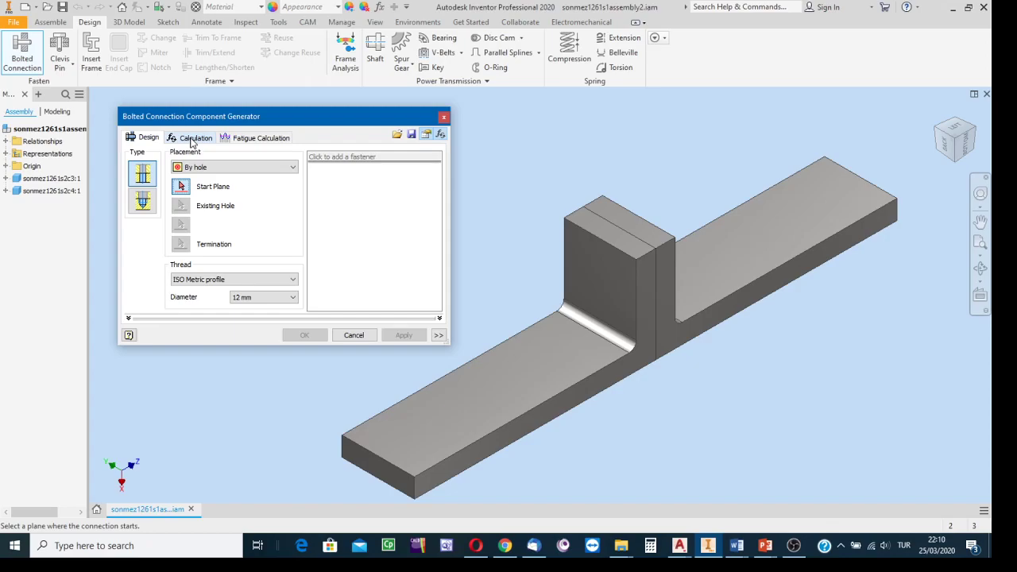
click(191, 139)
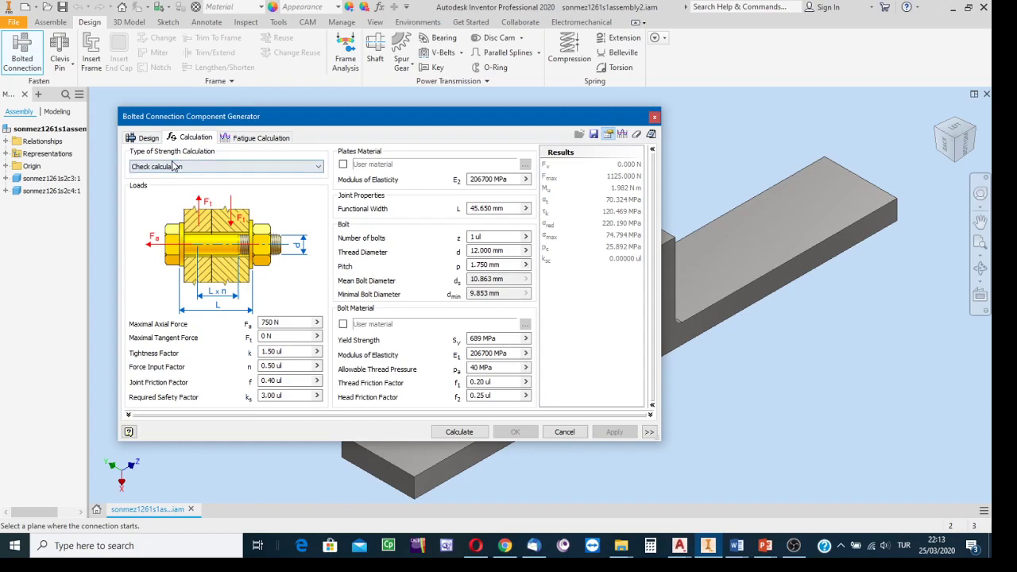
click(147, 139)
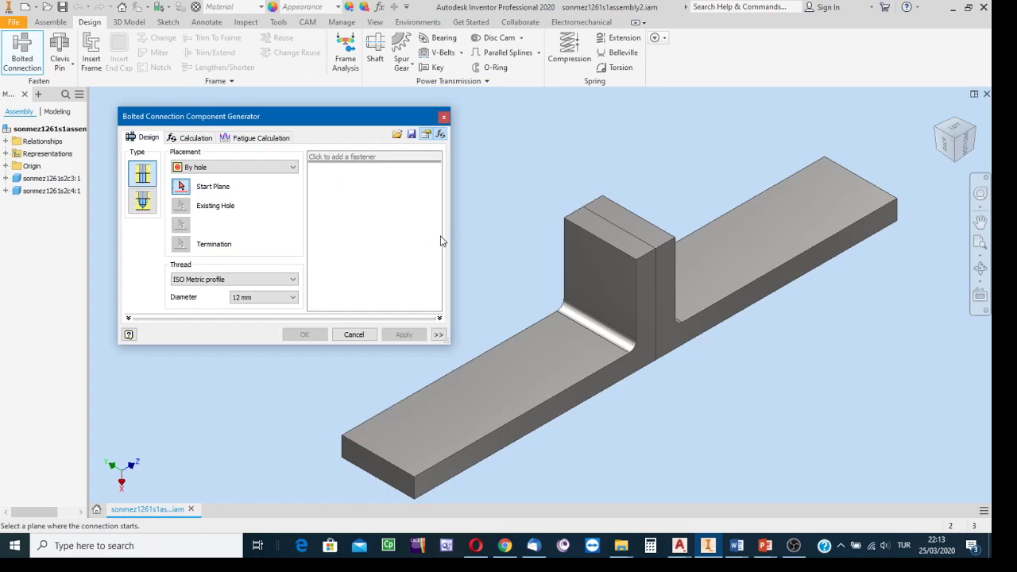
Pick the outer face of the lower-left part's short leg as the start plane and set the placement to Linear
click(603, 276)
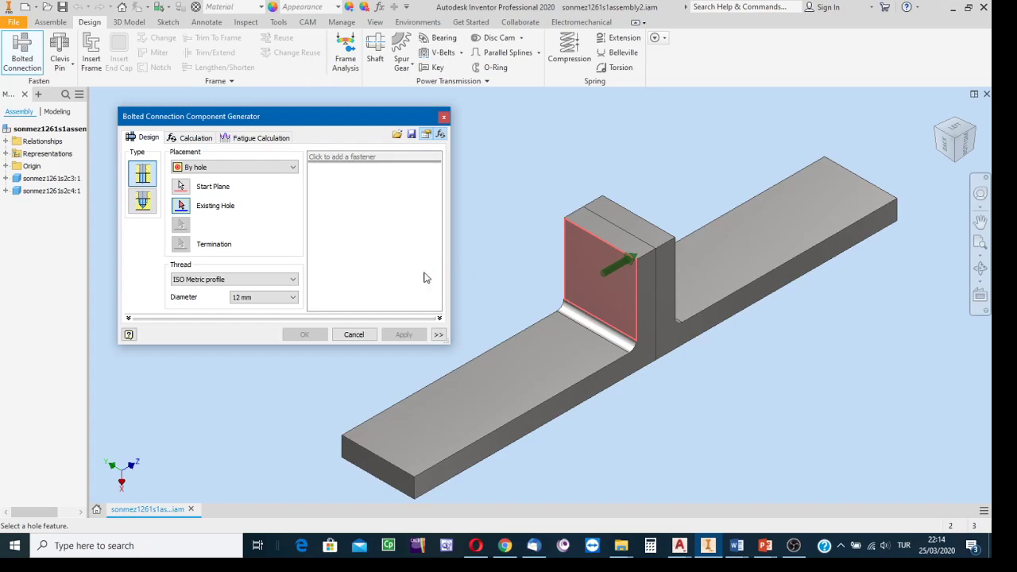
click(293, 169)
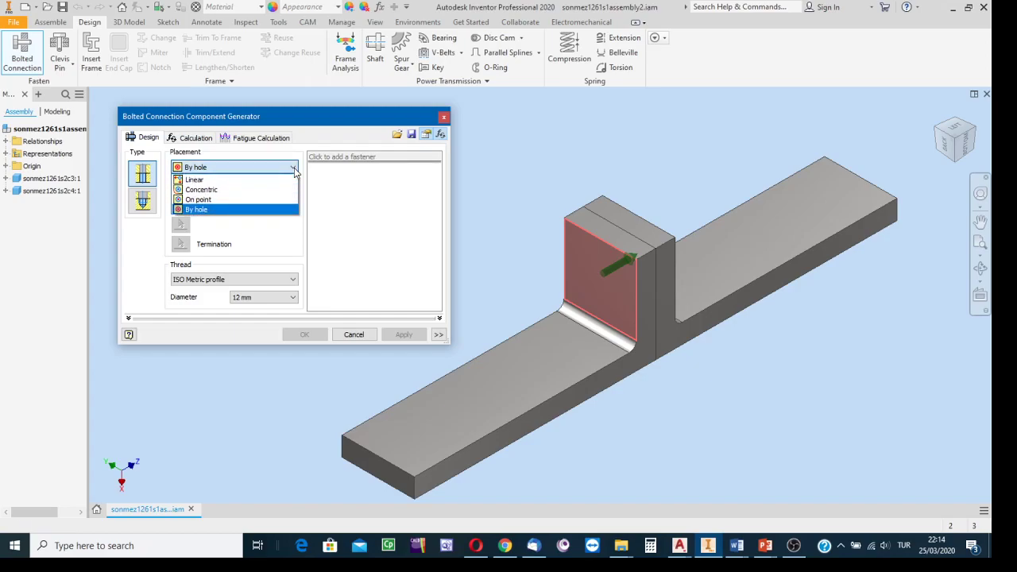
click(193, 182)
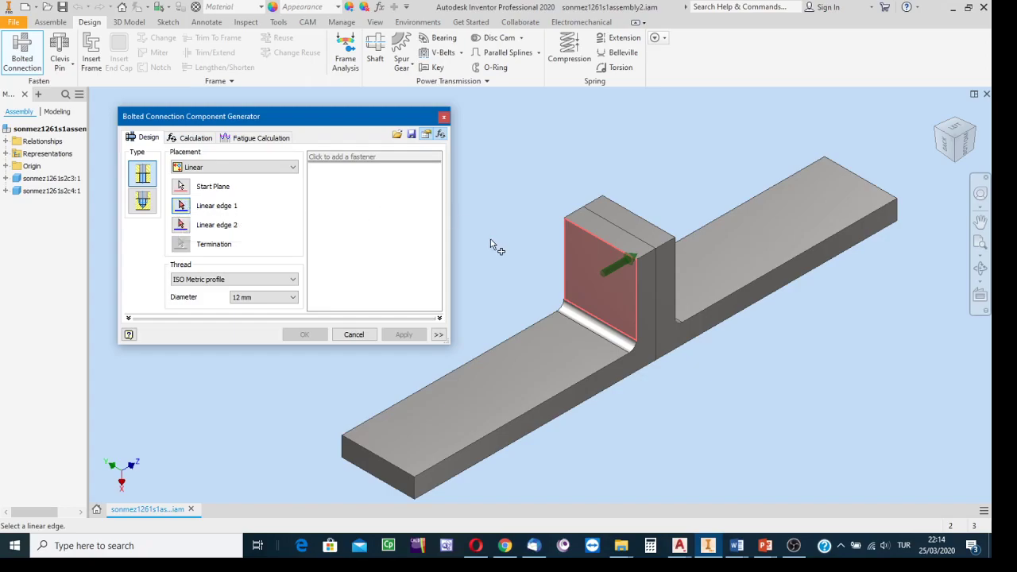
Reference the start face's left vertical edge as linear edge 1 and set the bolt's distance from it to 15 mm
click(566, 253)
drag(566, 236, 539, 183)
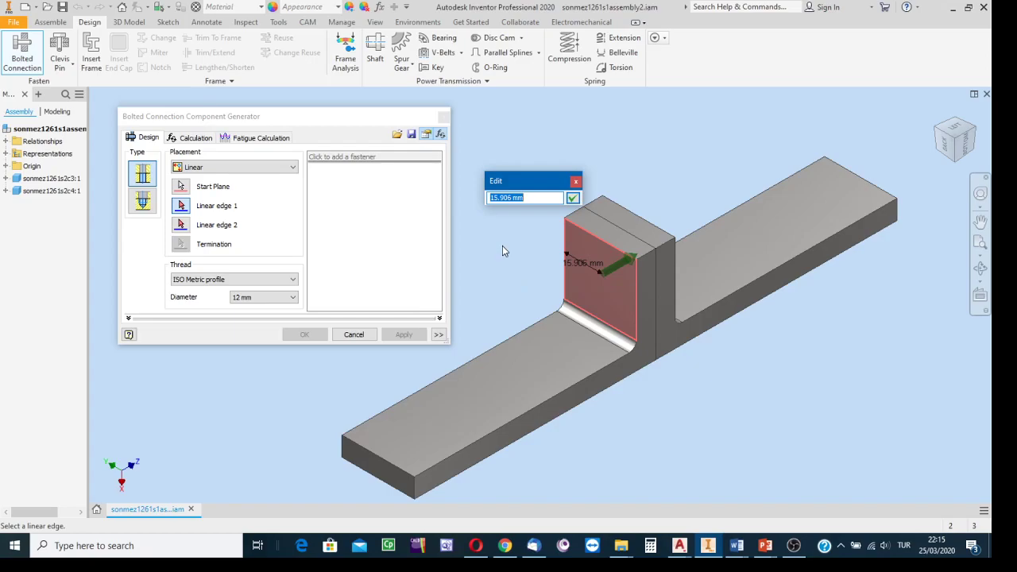
text(15)
click(573, 199)
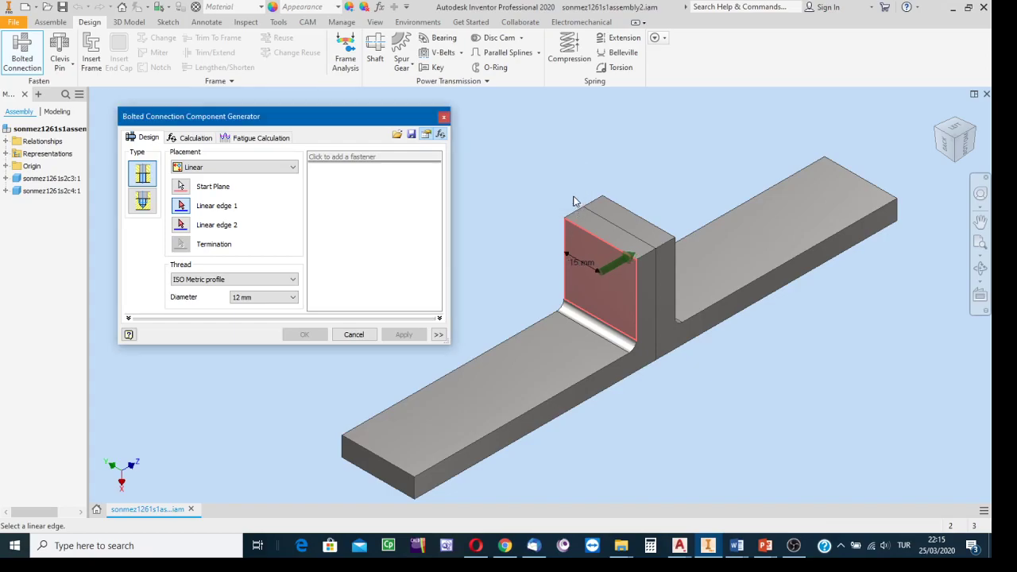
Reference the start face's upper edge as linear edge 2 and set the bolt's distance from it to 15 mm
click(589, 237)
drag(572, 222, 524, 168)
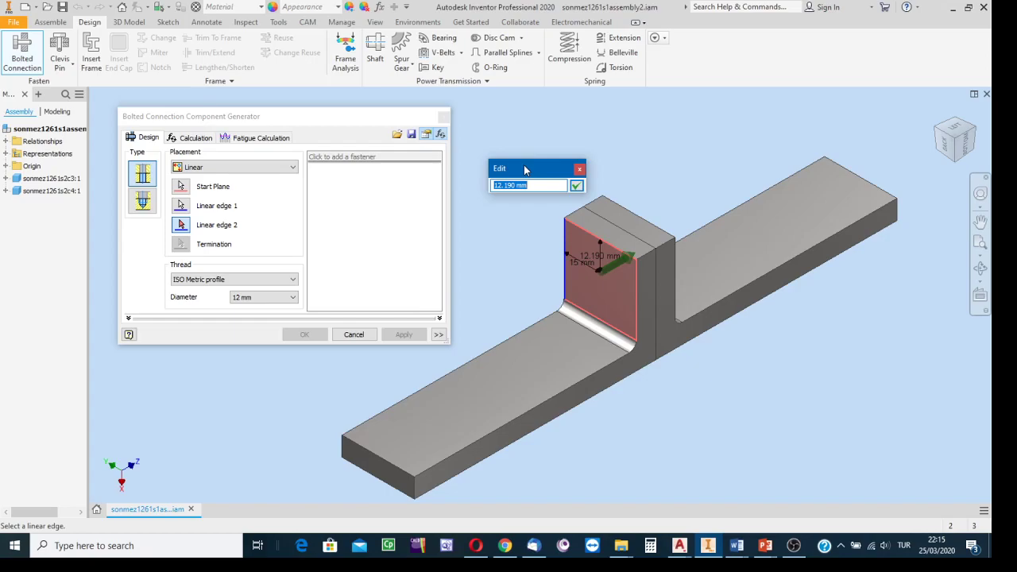
text(15)
click(576, 185)
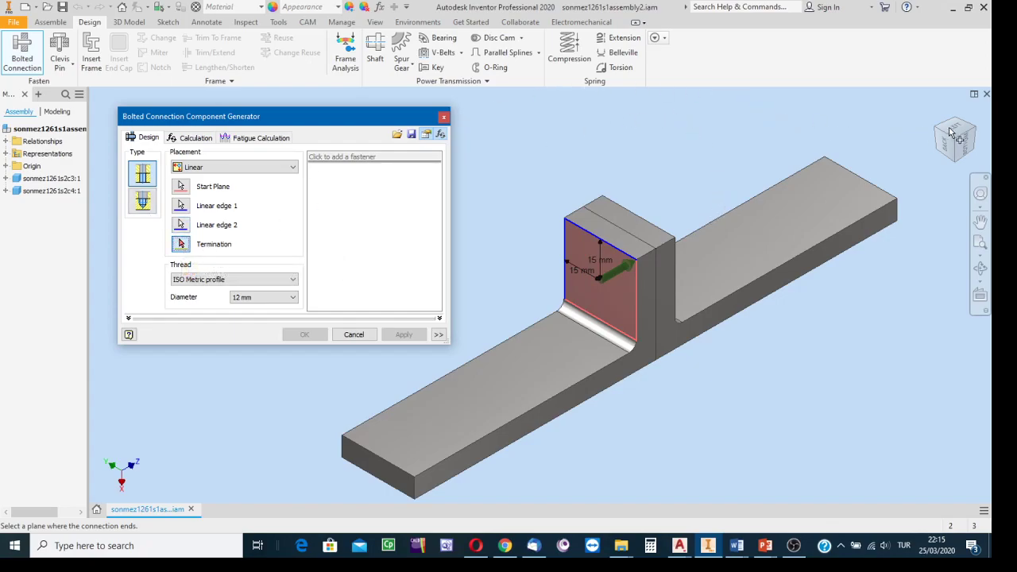
Set the opposite part's outer short-leg face as the termination plane of the bolted connection
click(976, 130)
scroll(568, 266, down, 5)
middle_drag(560, 304, 719, 244)
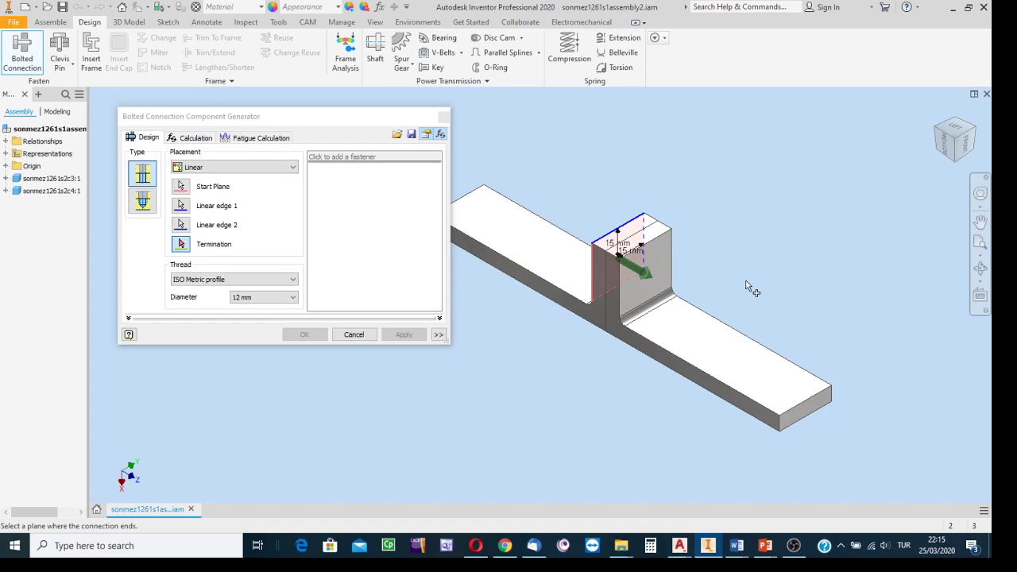
scroll(703, 286, up, 2)
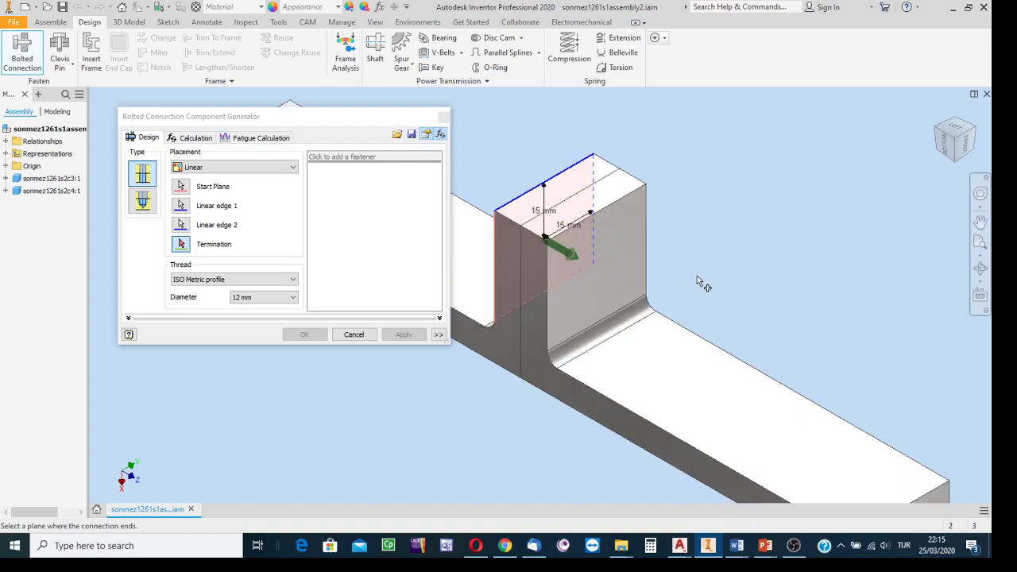
click(598, 262)
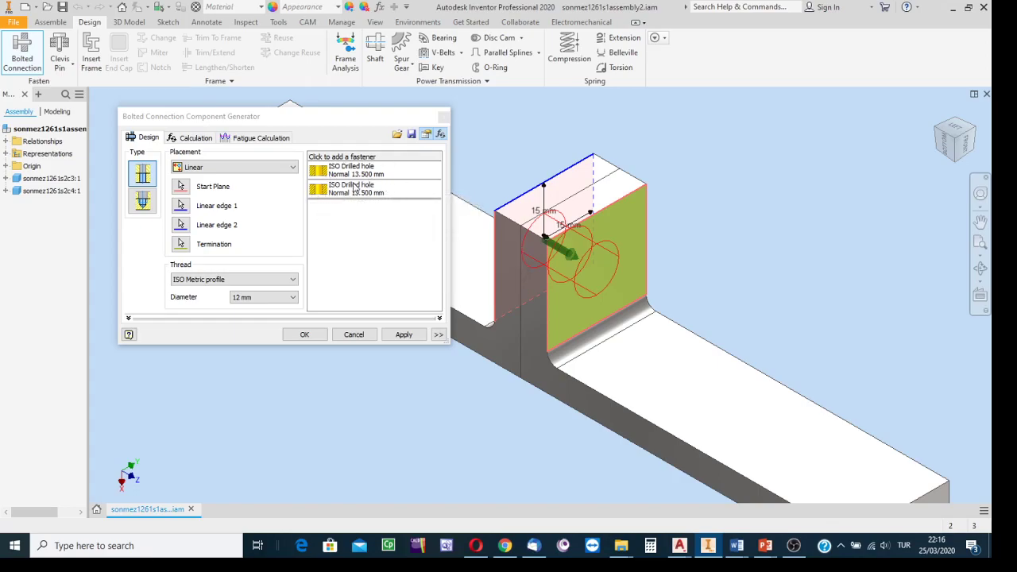
Set the bolted connection's thread diameter to 10 mm
click(292, 299)
drag(292, 382, 288, 374)
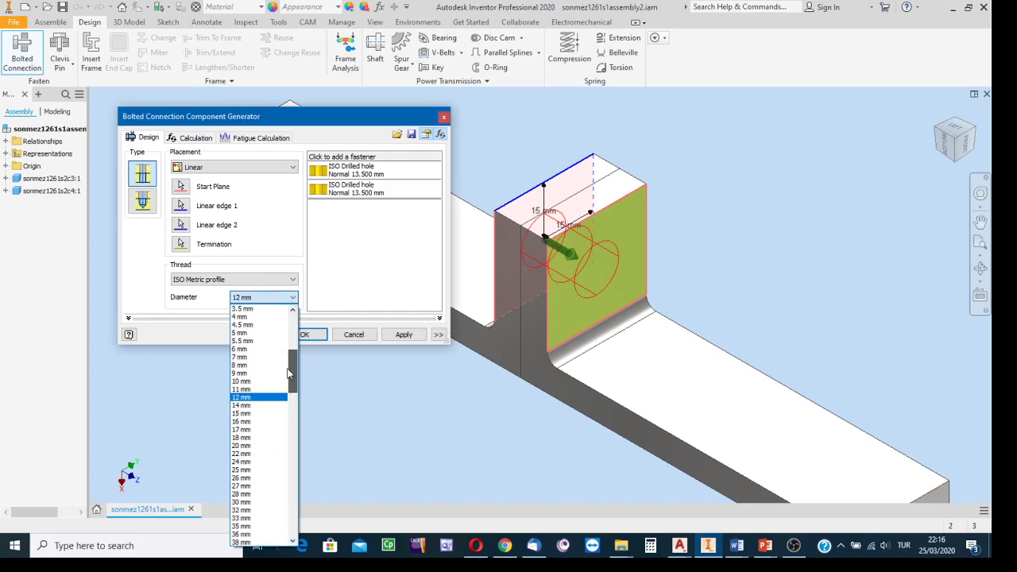
click(242, 381)
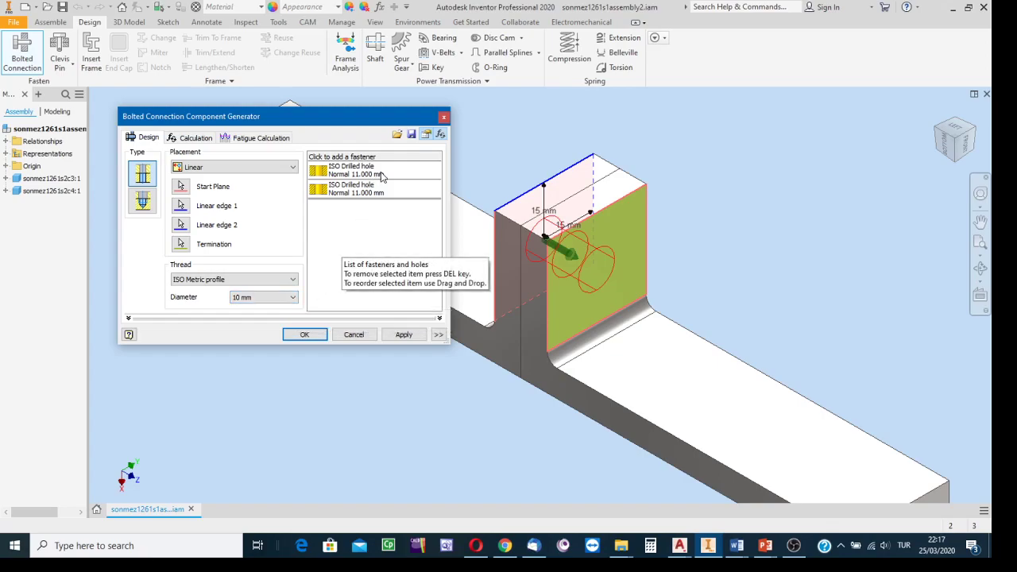
Open the bolt choices for the fastener position before the drilled holes, on the start-plane side
click(937, 130)
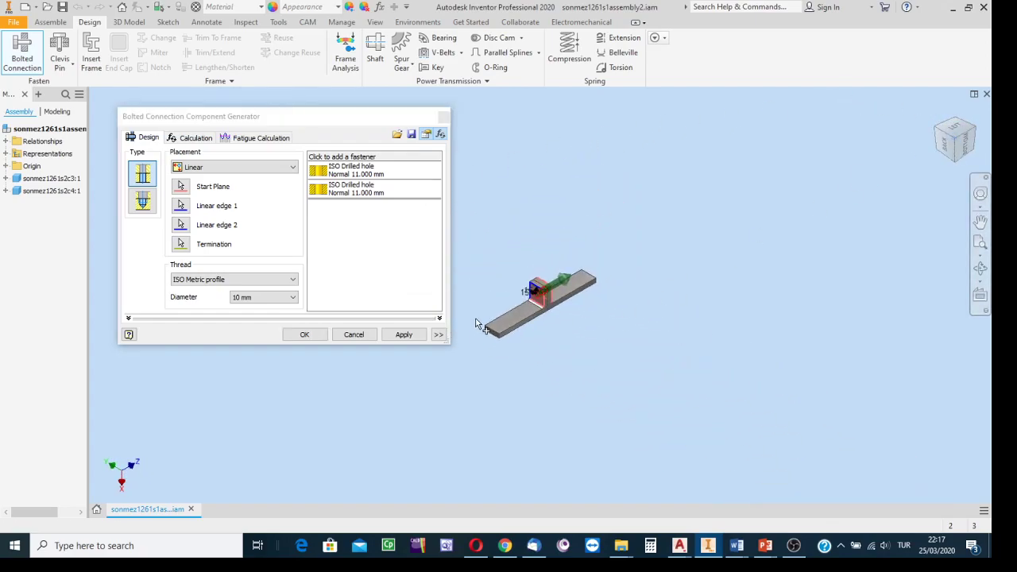
drag(588, 237, 729, 141)
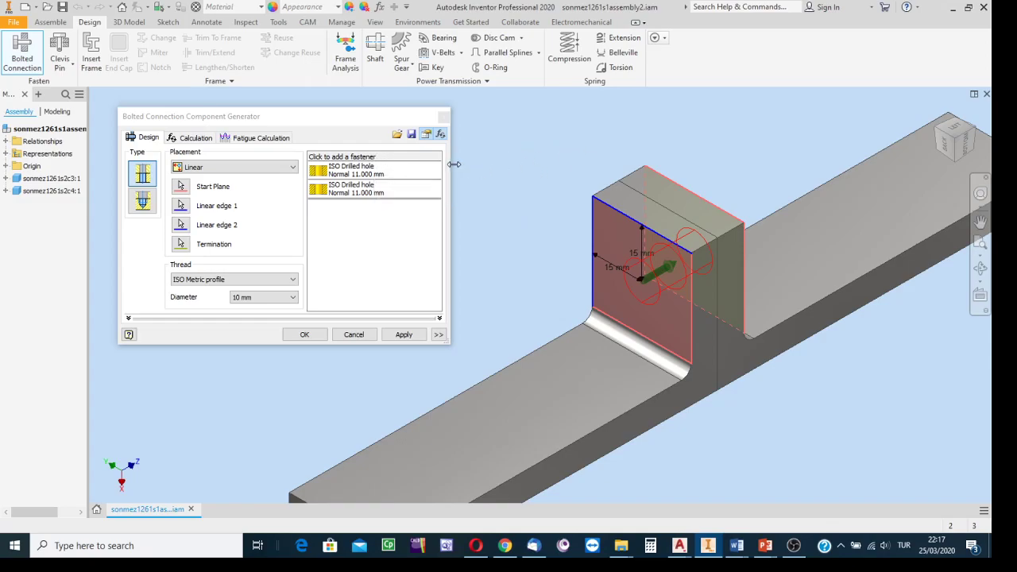
click(346, 157)
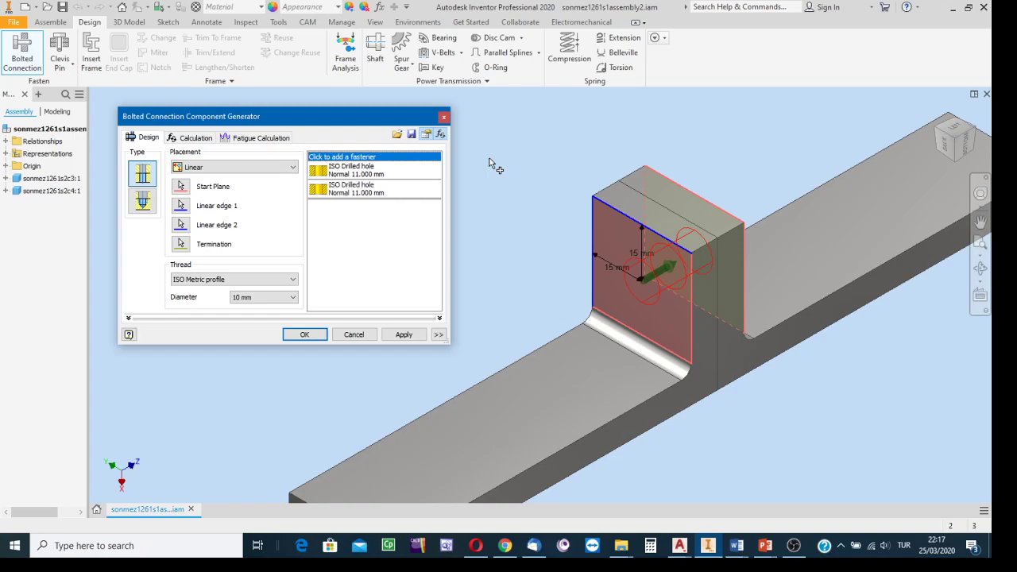
click(347, 160)
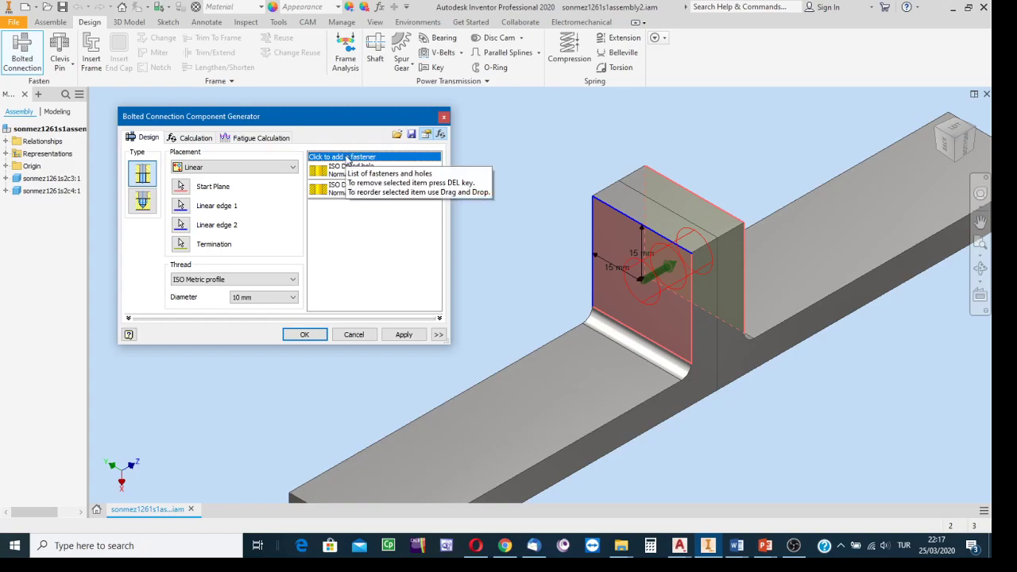
click(346, 156)
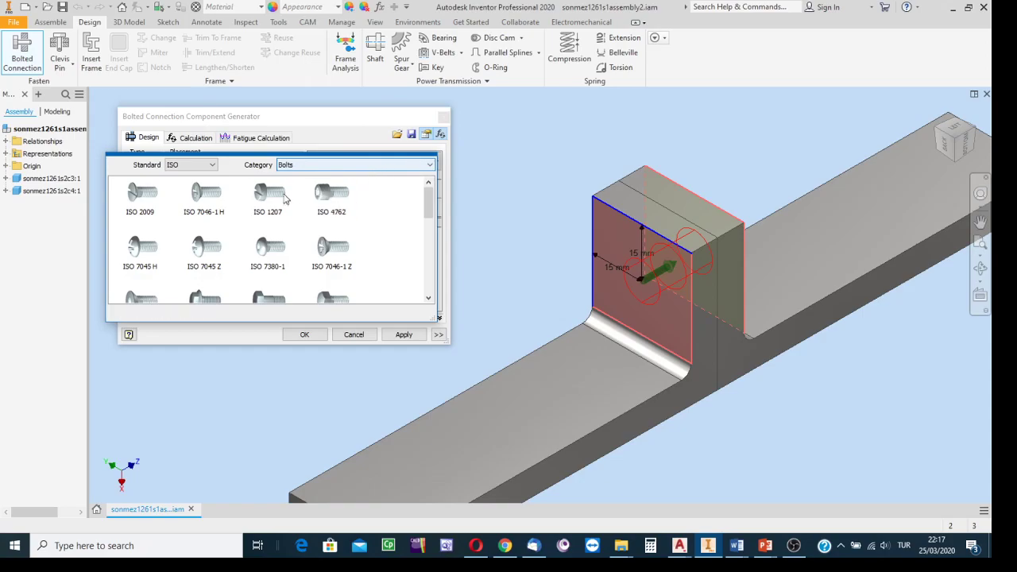
Examine the available bolt types, categories and standards, keeping the ISO standard selected
click(340, 240)
click(322, 167)
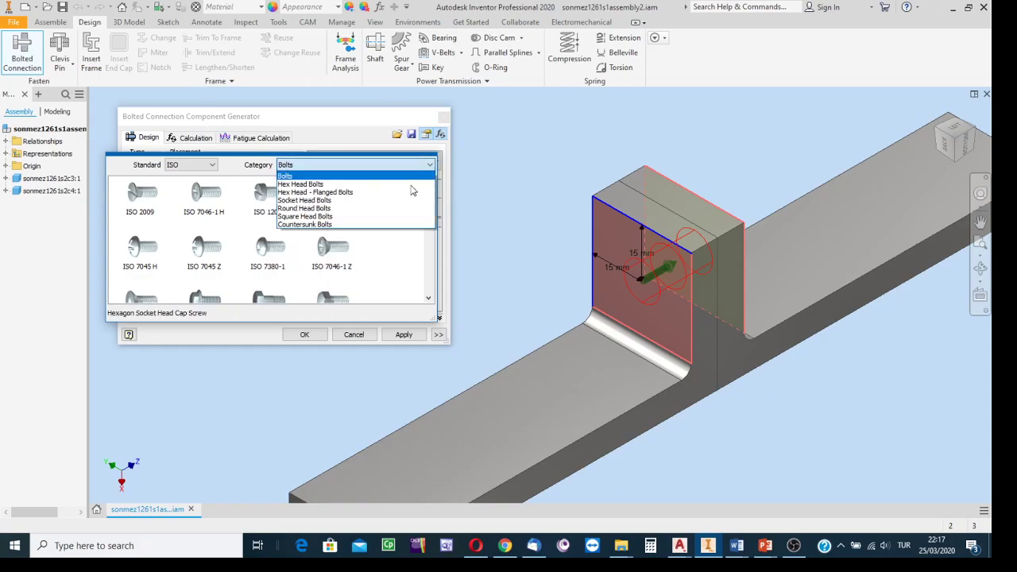
click(229, 173)
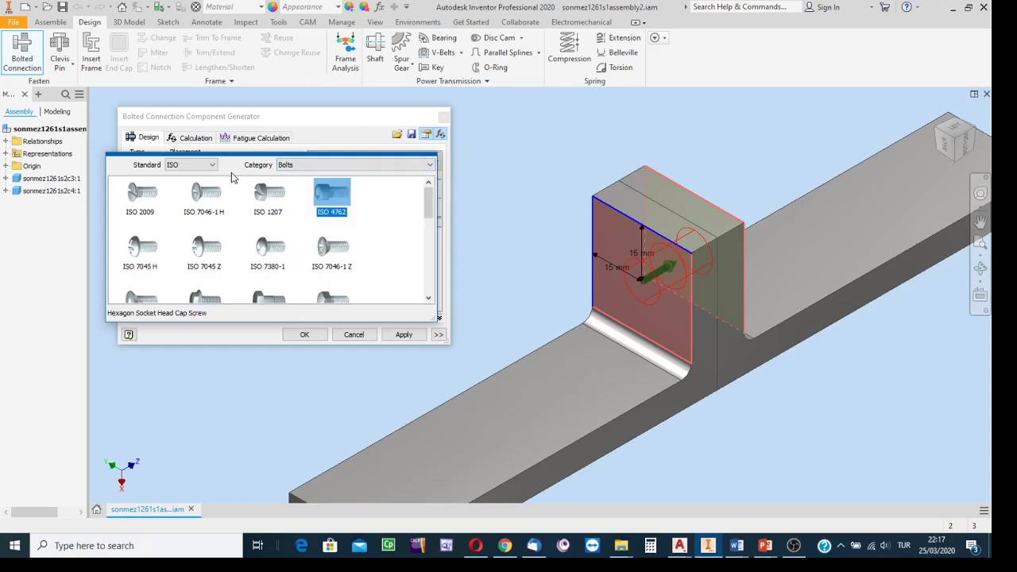
click(340, 277)
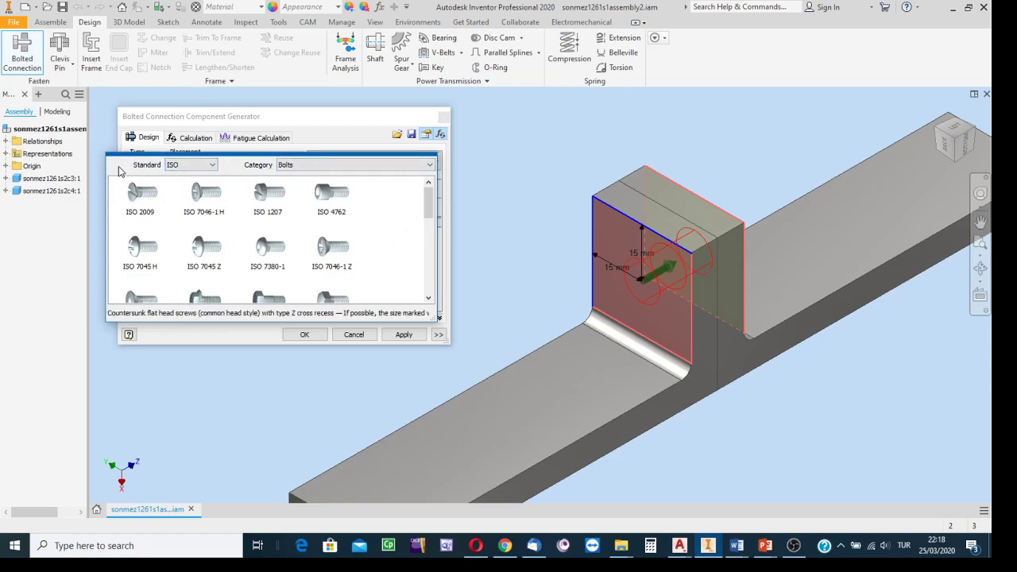
click(201, 181)
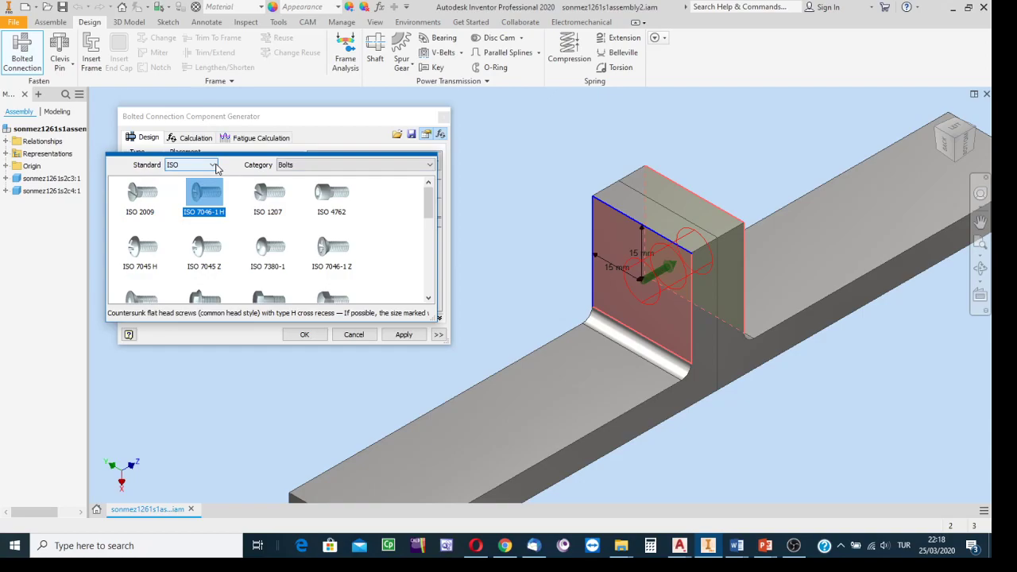
key(Right)
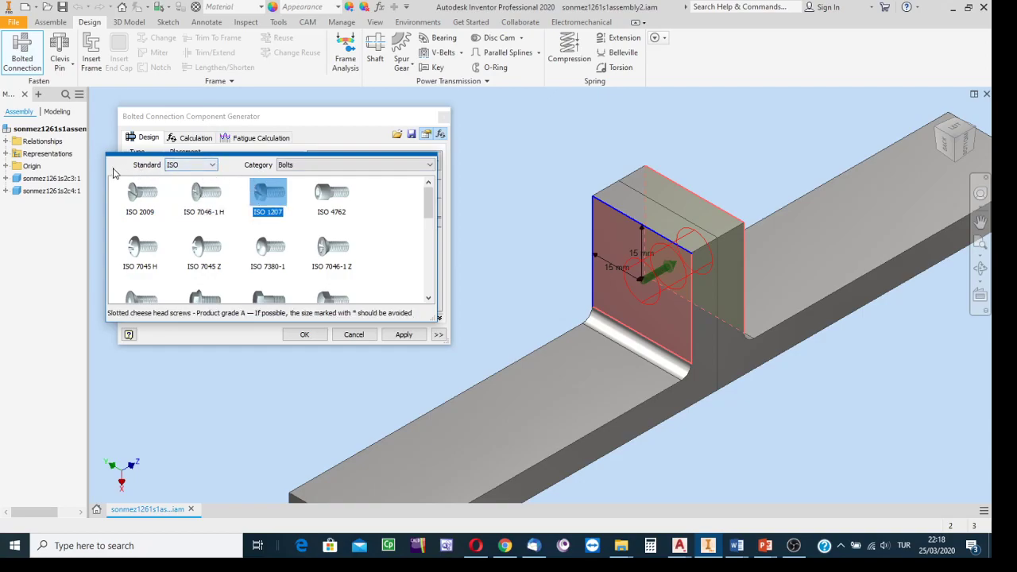
click(211, 164)
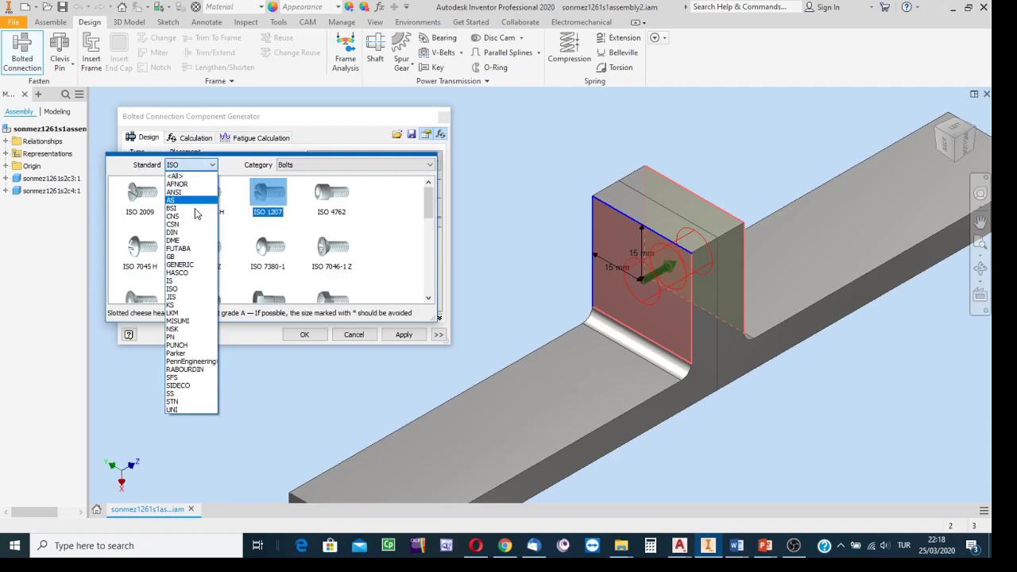
click(173, 289)
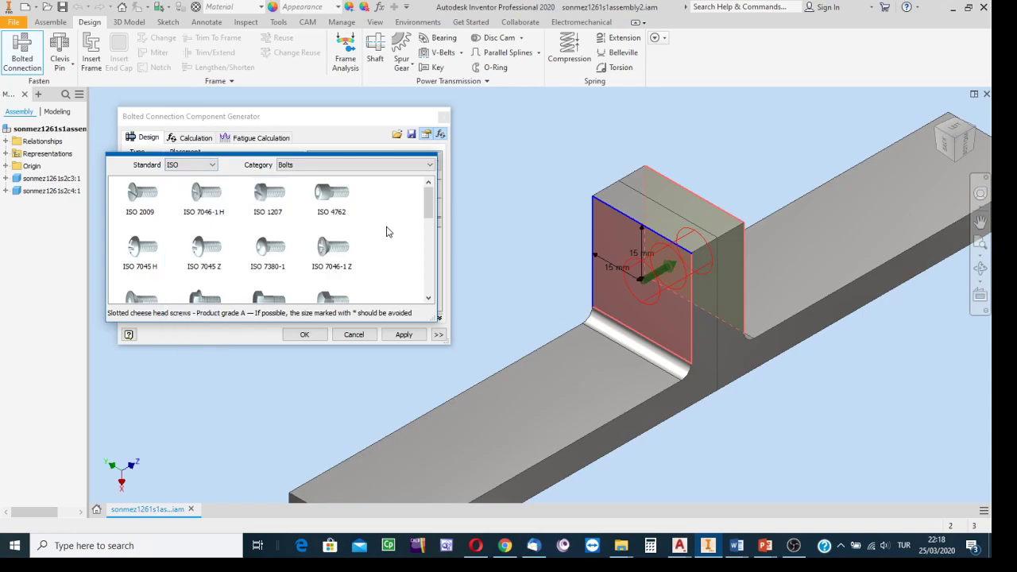
click(213, 167)
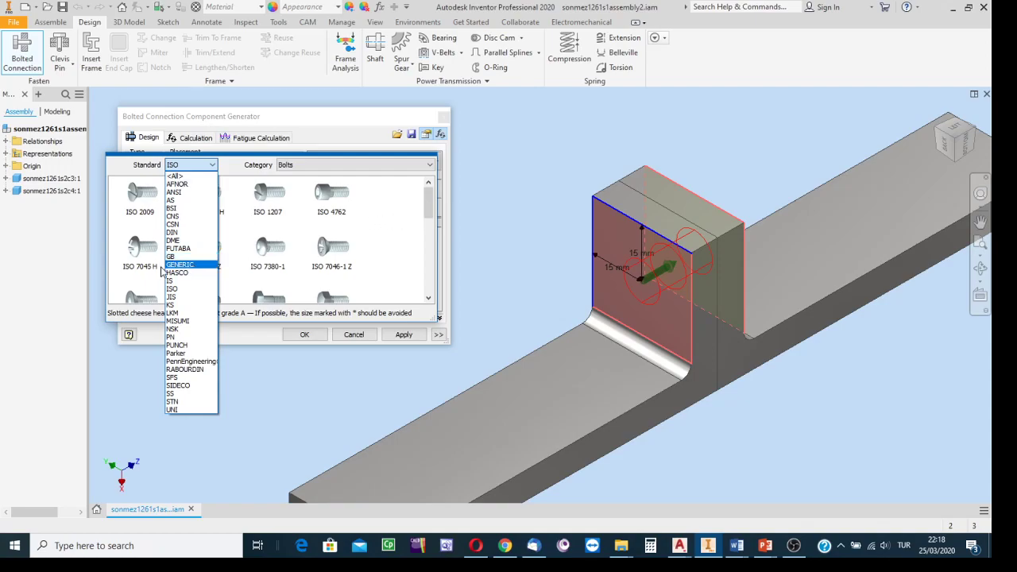
click(176, 289)
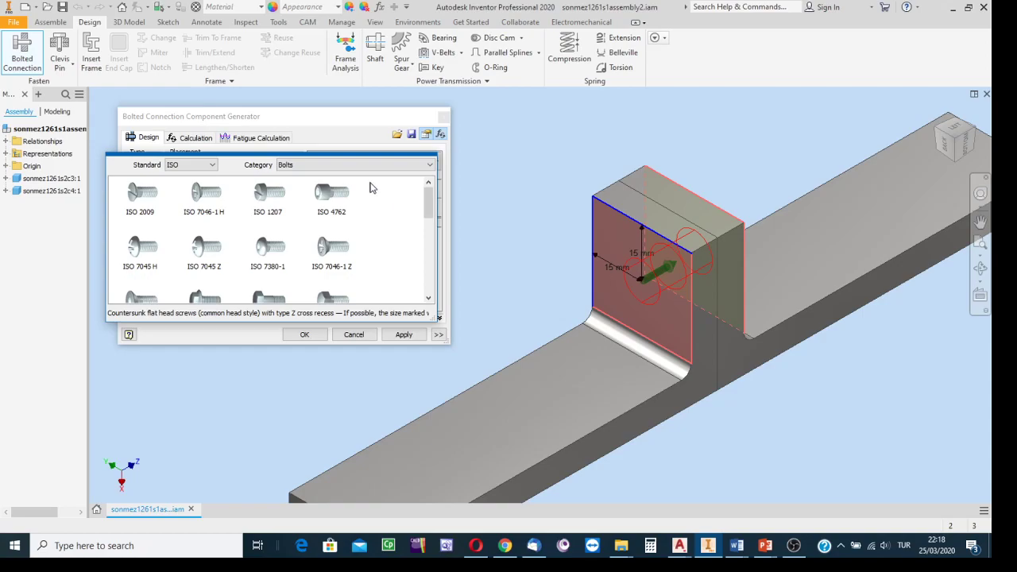
Filter the bolts to the Hex Head Bolts category and add an ISO 4015 bolt to the connection
click(429, 166)
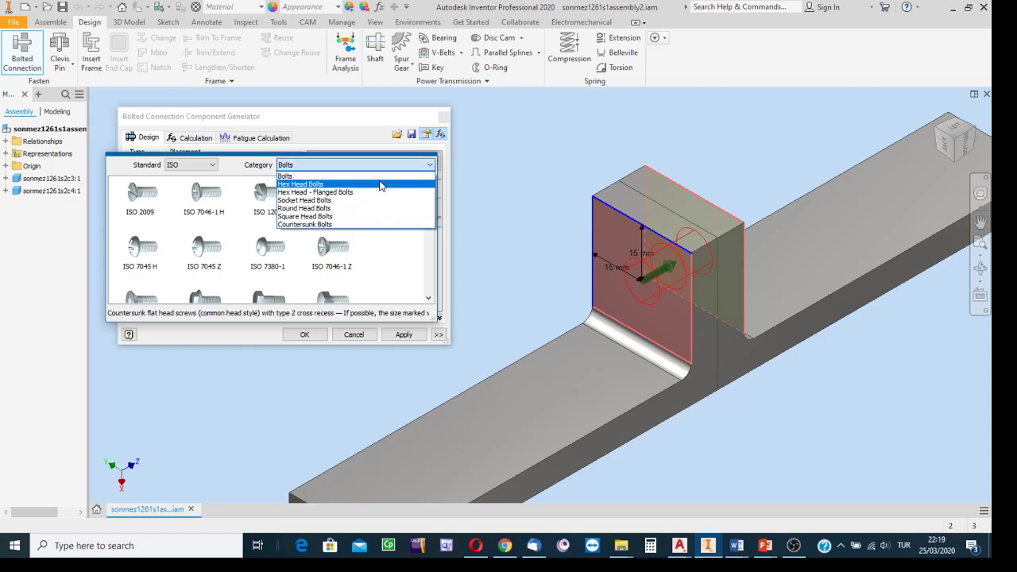
click(307, 186)
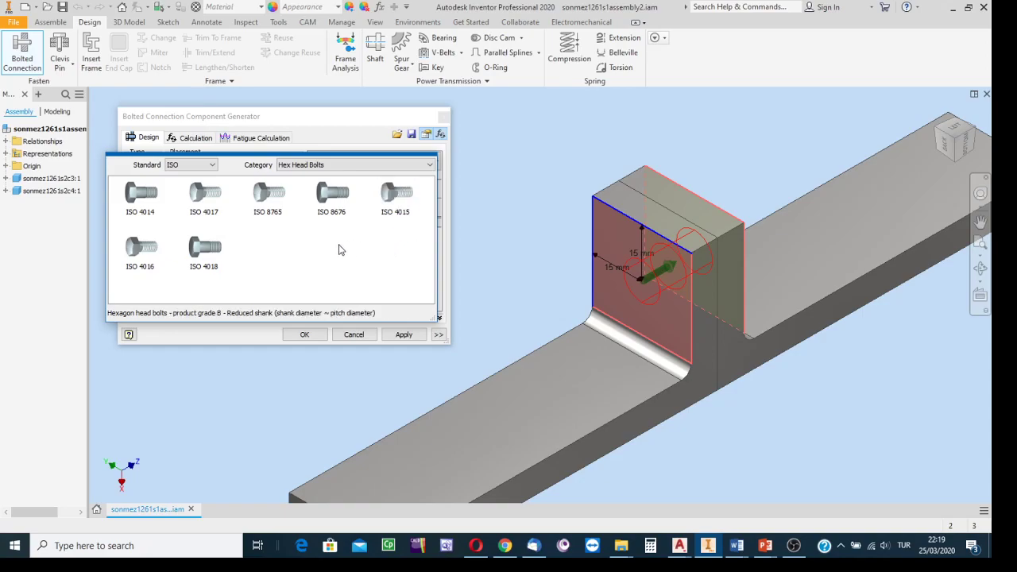
click(396, 194)
click(397, 200)
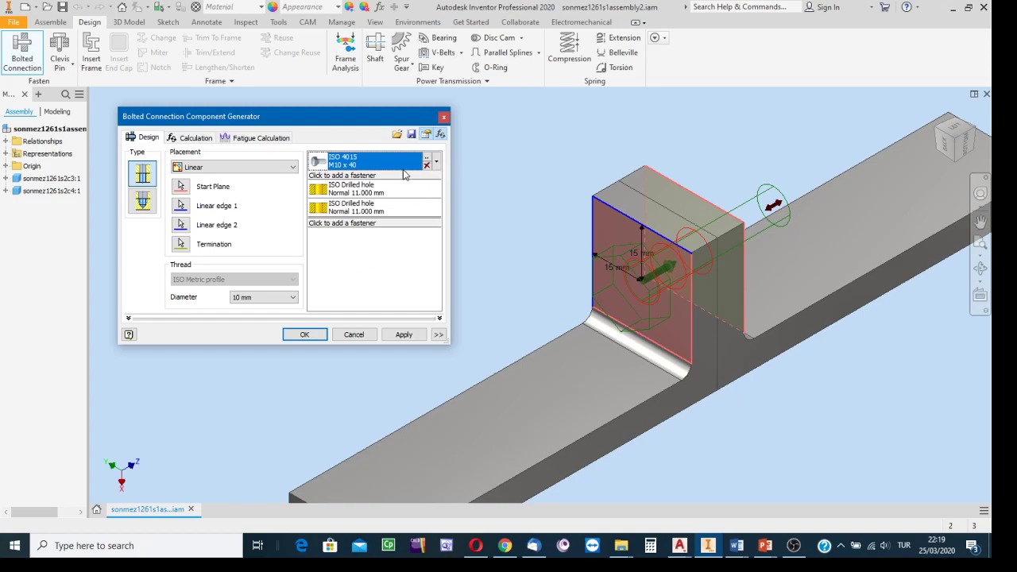
Add ISO 7090 washers under the bolt head and on the far side after the drilled holes
click(338, 175)
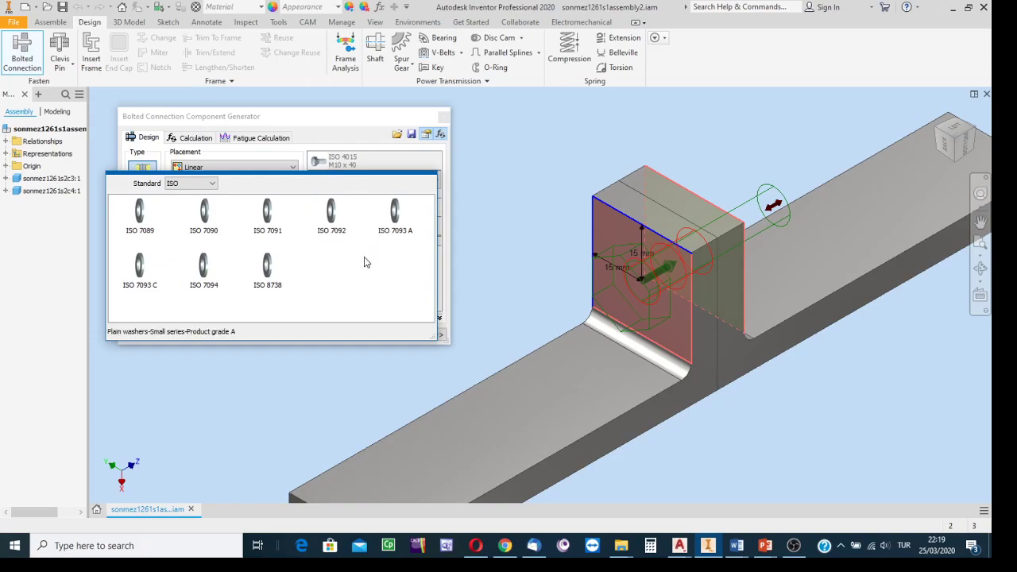
click(205, 213)
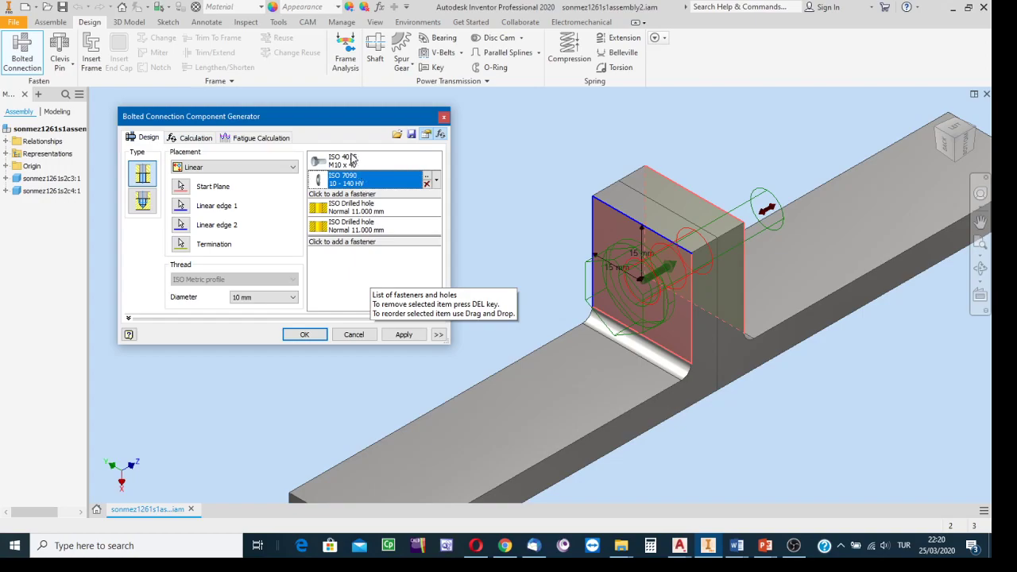
click(364, 243)
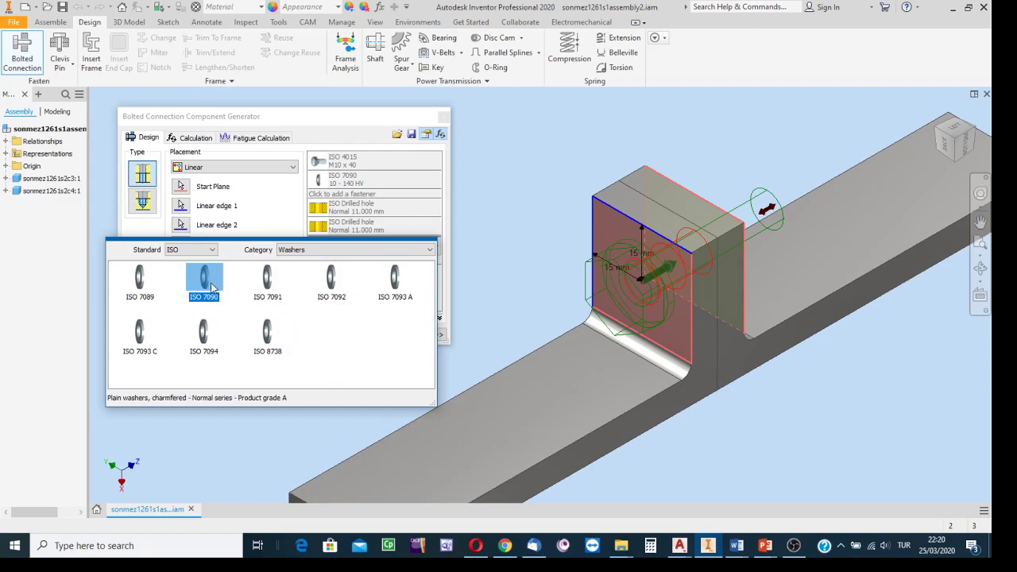
click(206, 284)
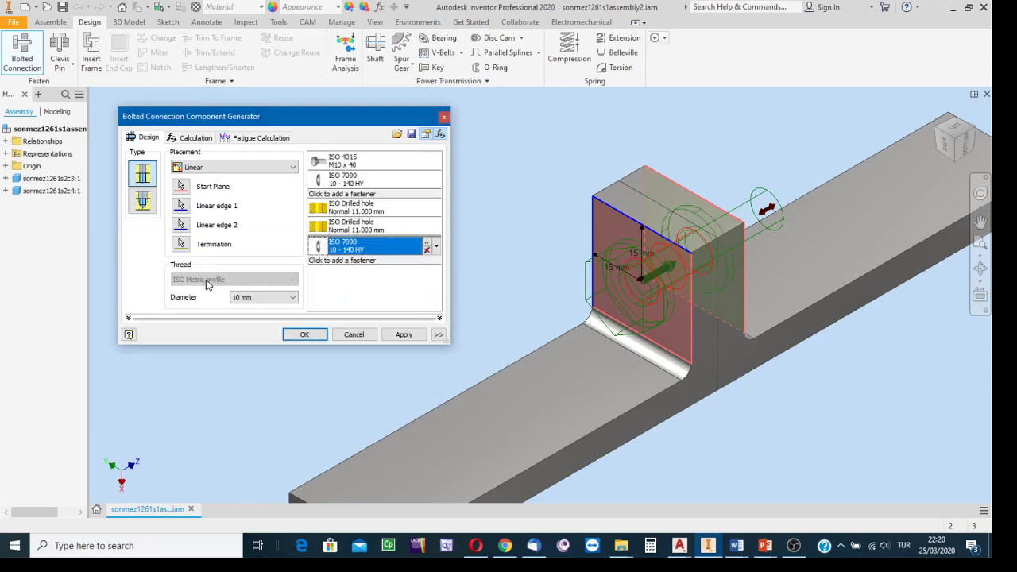
Add an ISO 4032 nut after the far-side washer and generate the bolted connection with the proposed file name
click(362, 262)
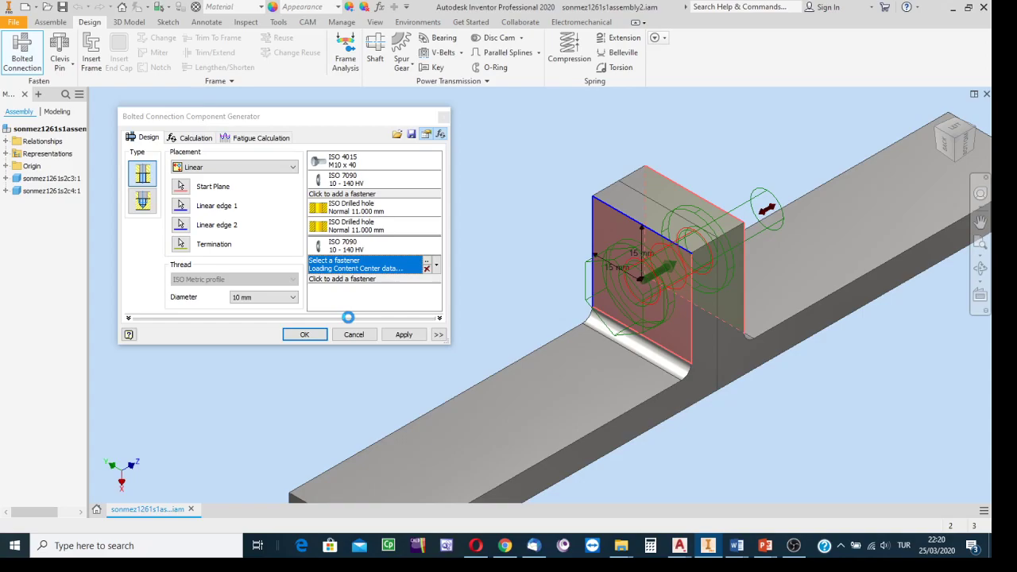
click(348, 315)
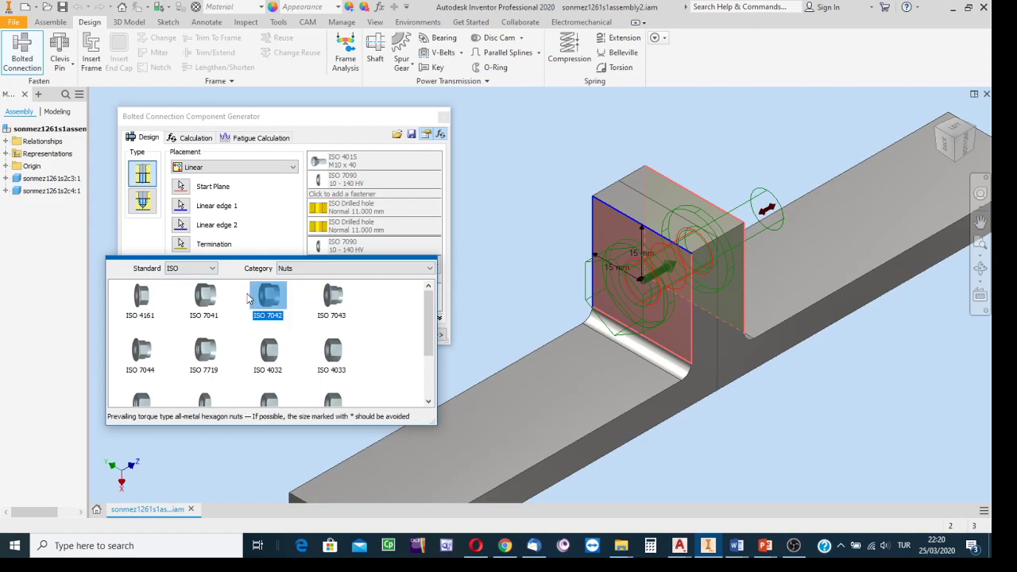
click(349, 346)
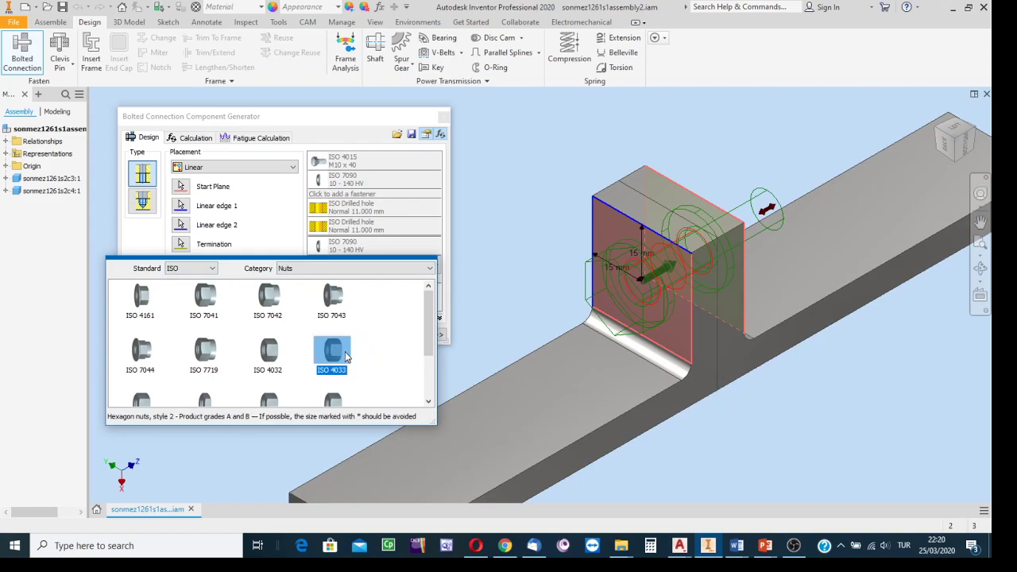
click(270, 354)
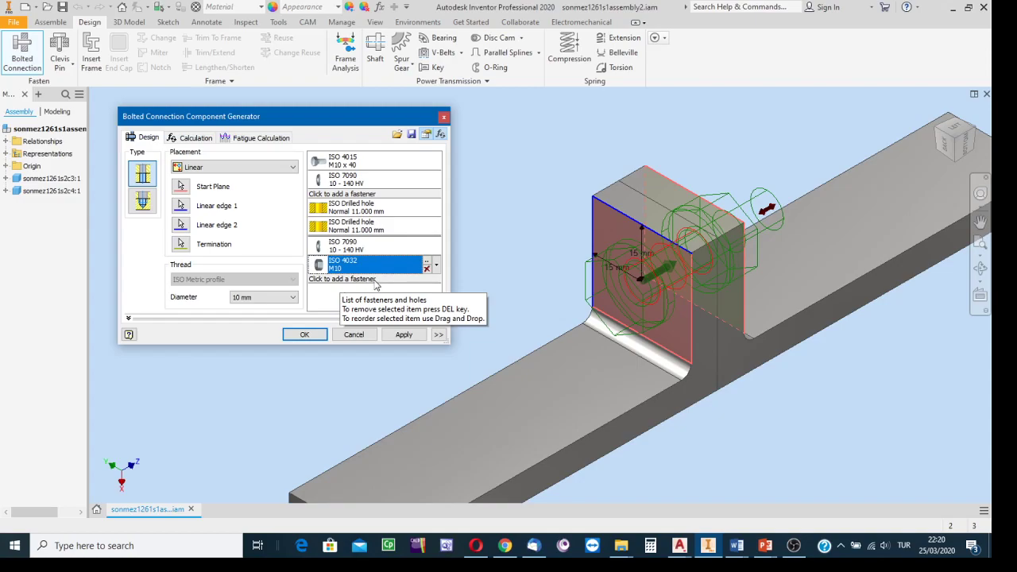
click(306, 334)
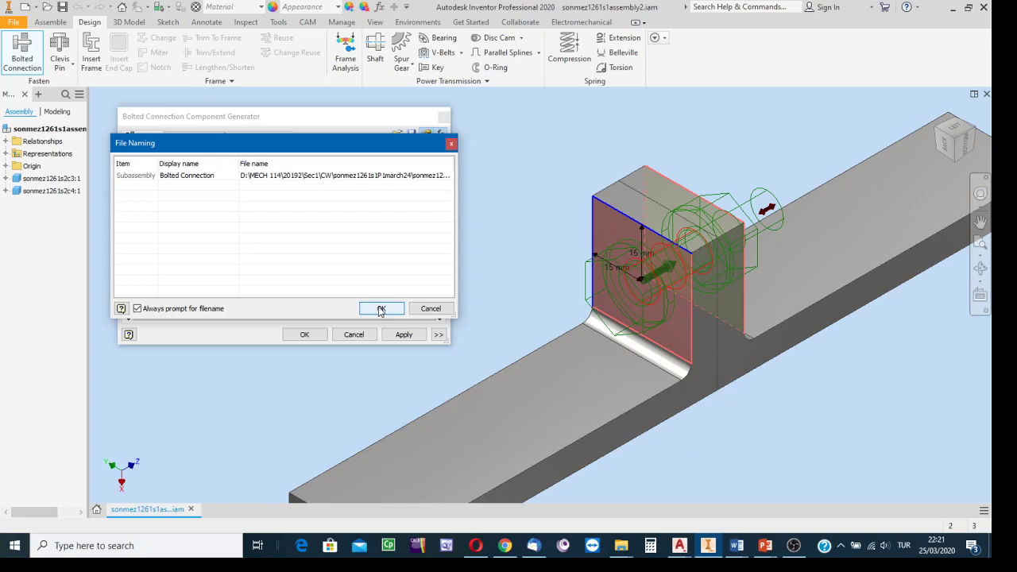
click(380, 310)
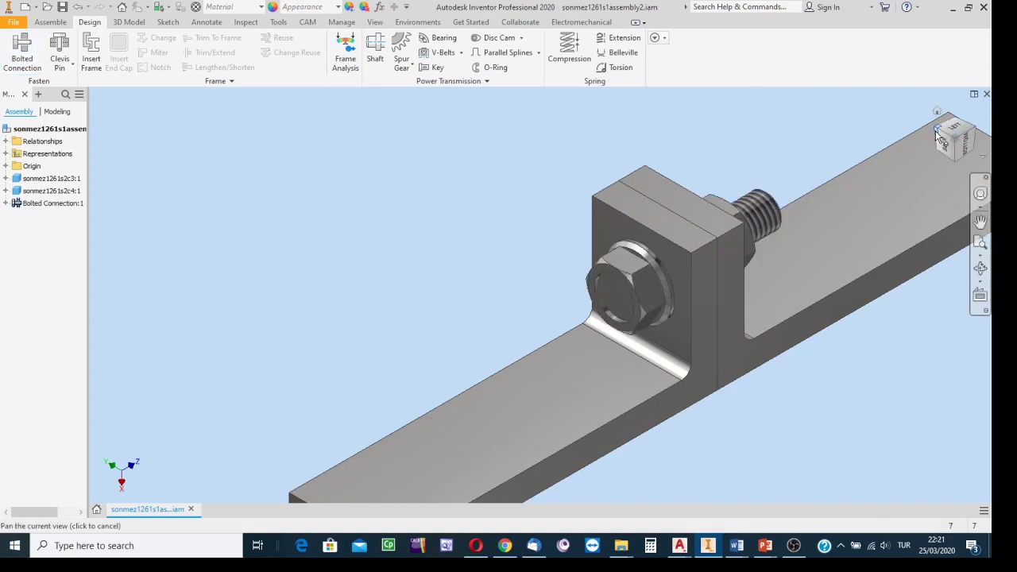
Examine the bolted joint from the nut side and the bolt head side of the assembly
click(973, 129)
scroll(447, 361, down, 4)
middle_drag(555, 288, 253, 496)
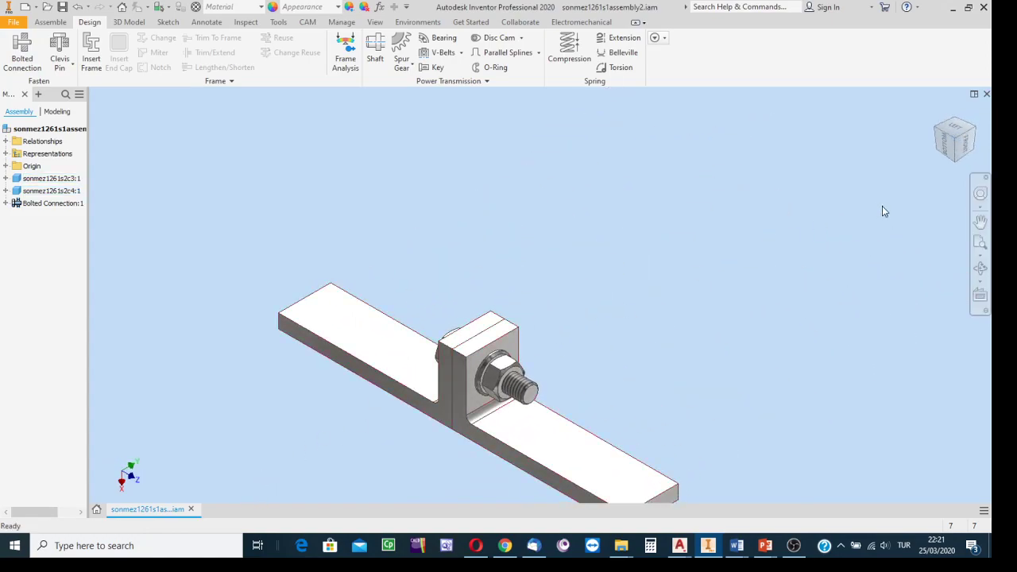
click(980, 268)
drag(517, 336, 626, 385)
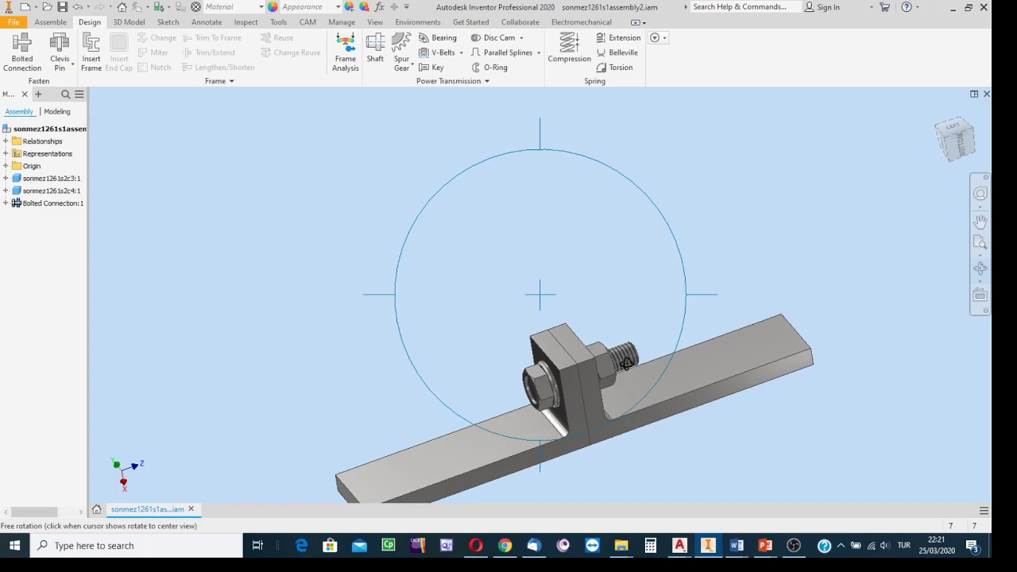
scroll(579, 368, up, 5)
scroll(579, 368, down, 6)
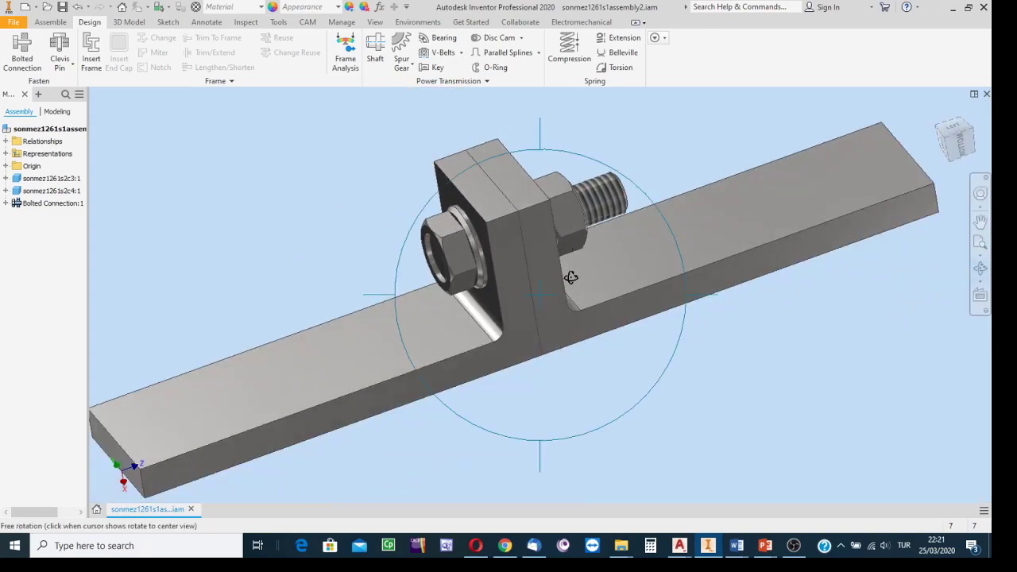
drag(570, 276, 554, 311)
key(Escape)
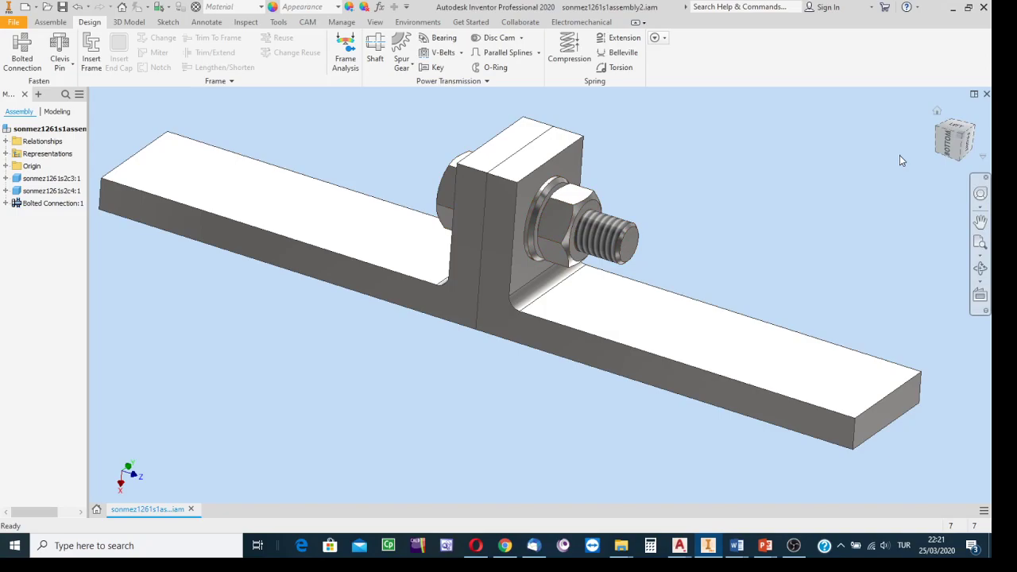
click(937, 129)
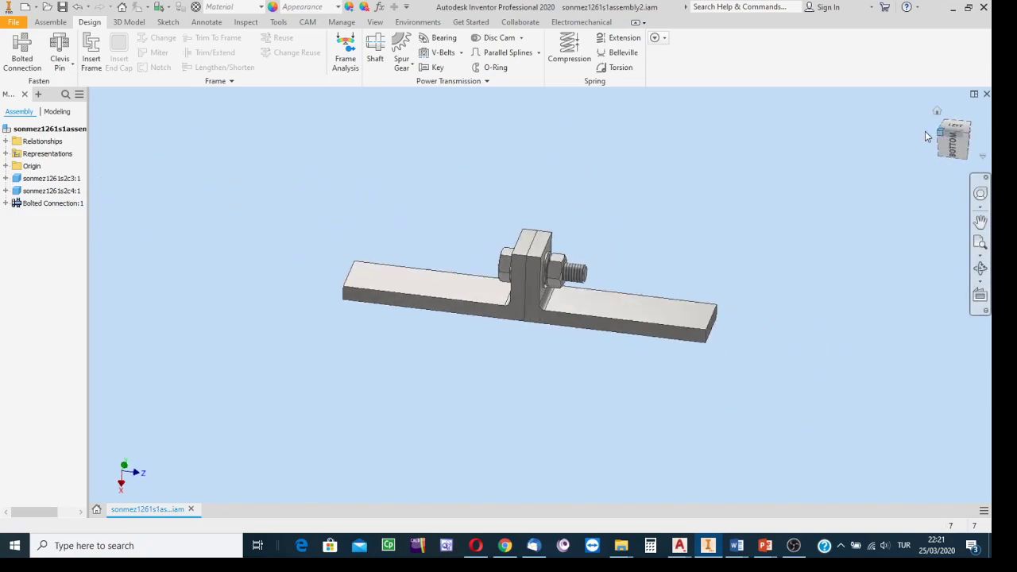
scroll(518, 291, down, 4)
middle_drag(479, 294, 358, 318)
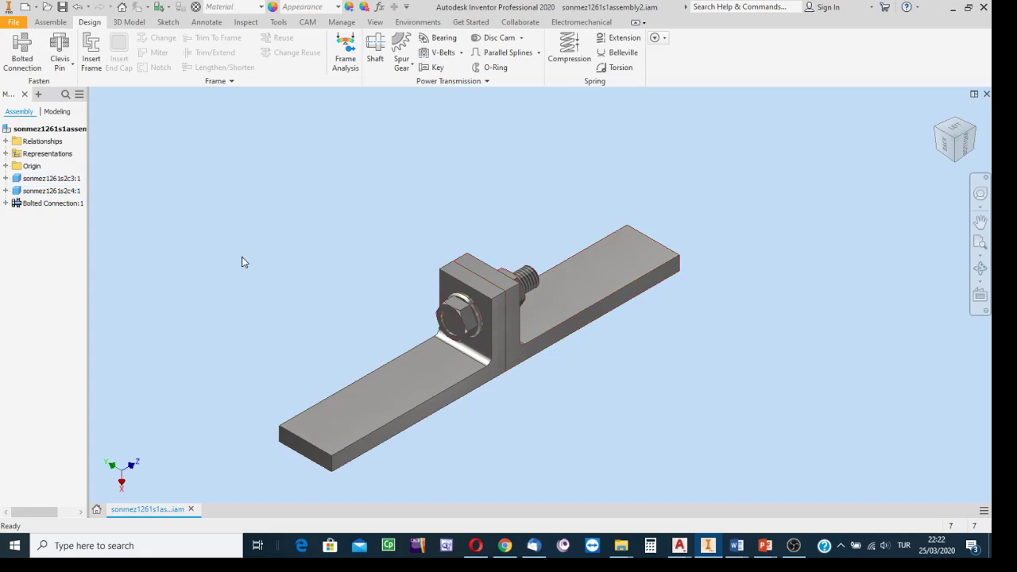
Open the existing bolted connection for editing and check the available lengths for its ISO 4015 bolt
right_click(42, 204)
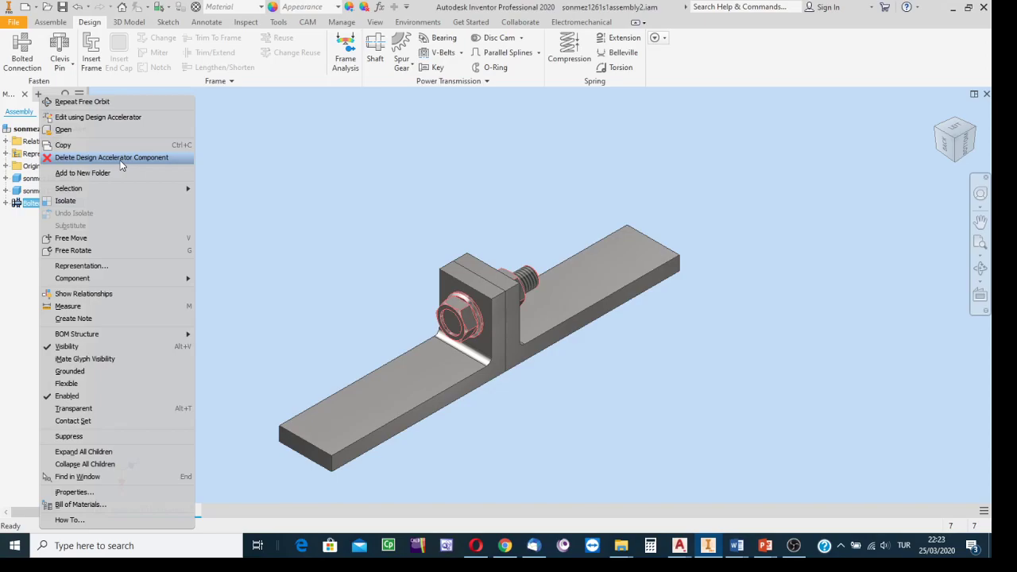
click(107, 119)
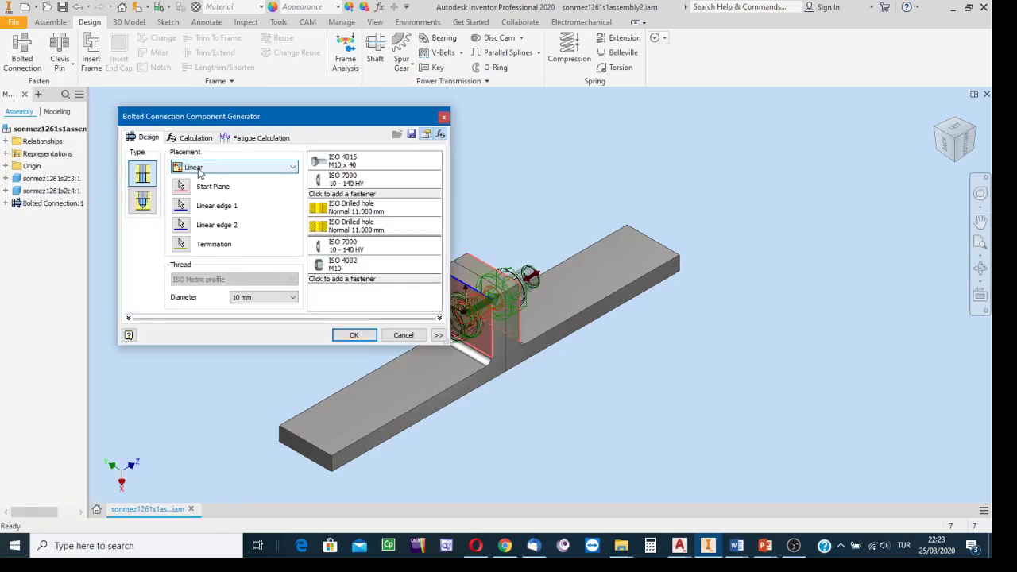
drag(280, 114, 227, 109)
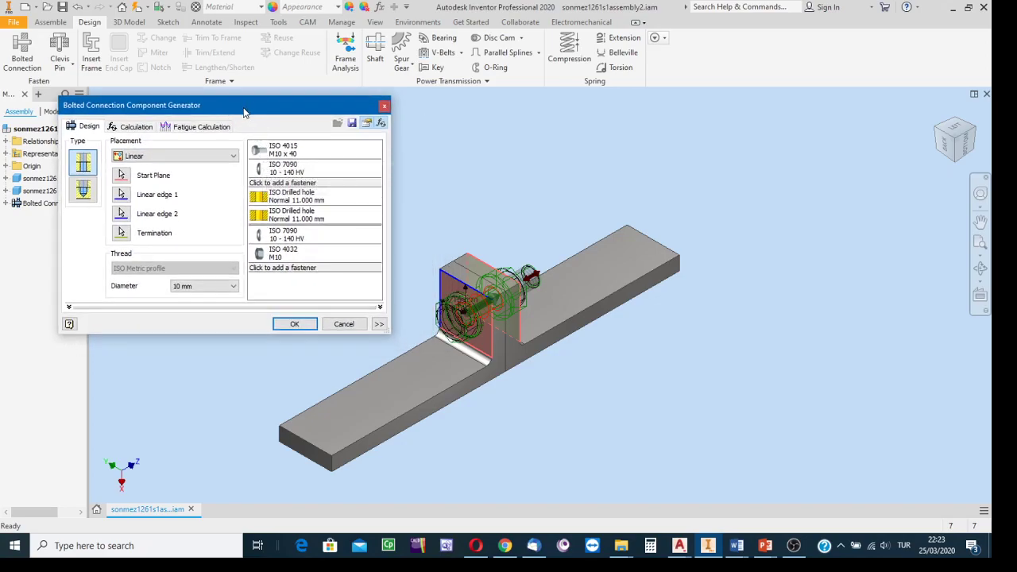
click(337, 152)
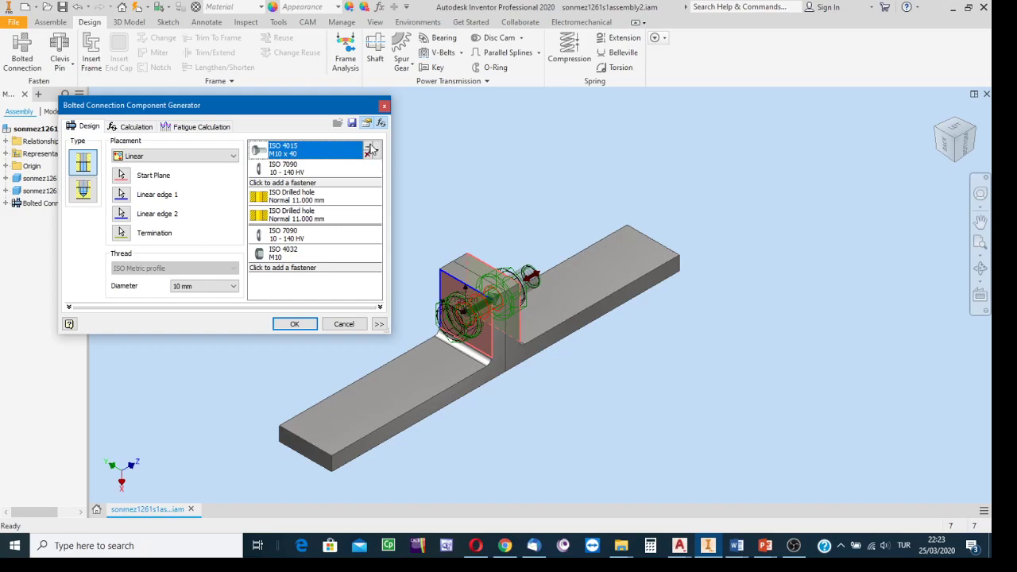
click(368, 149)
drag(347, 136, 747, 109)
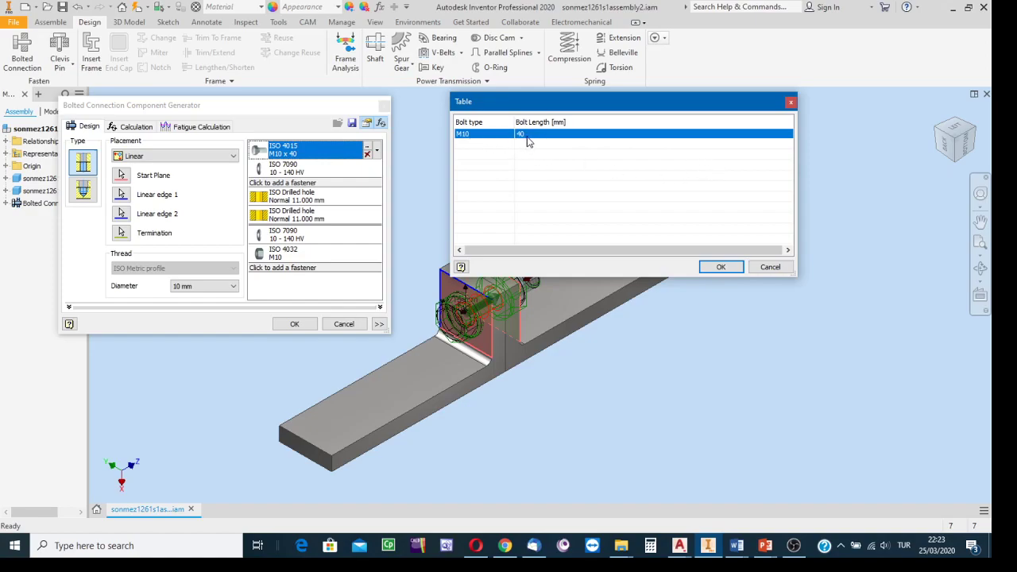
click(769, 268)
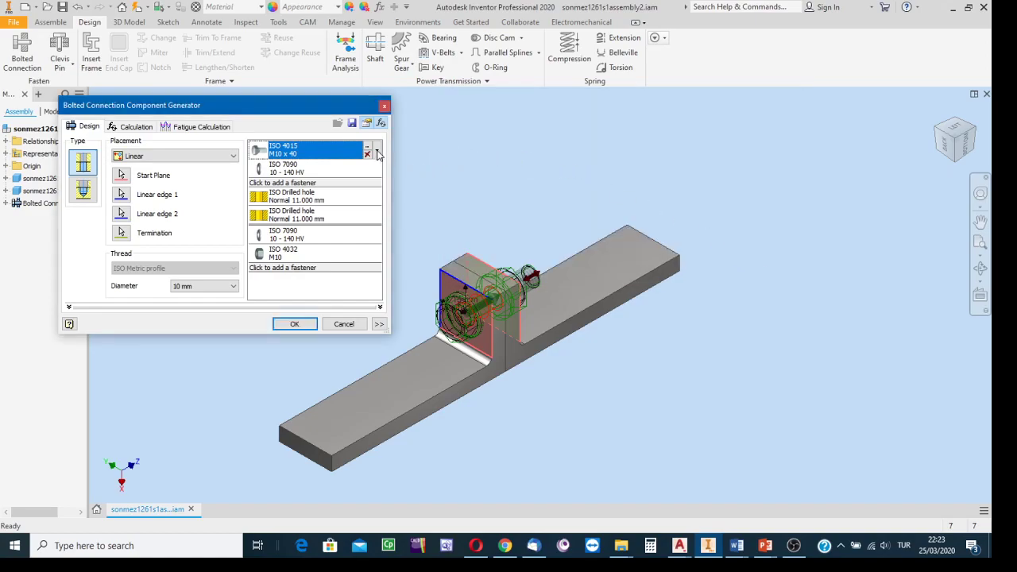
Try an ISO 4016 hex head bolt in place of the ISO 4015 bolt
click(377, 151)
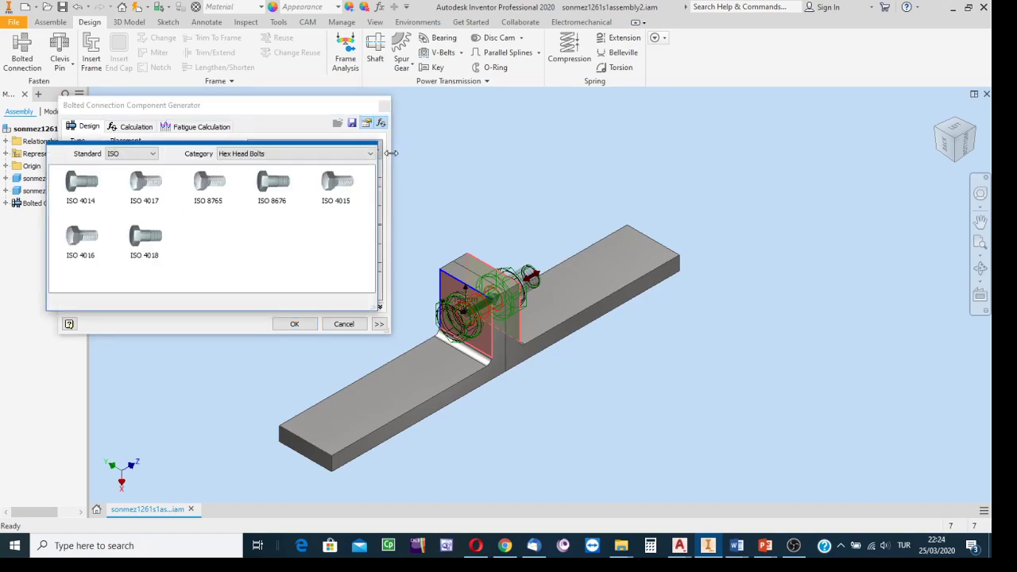
click(208, 184)
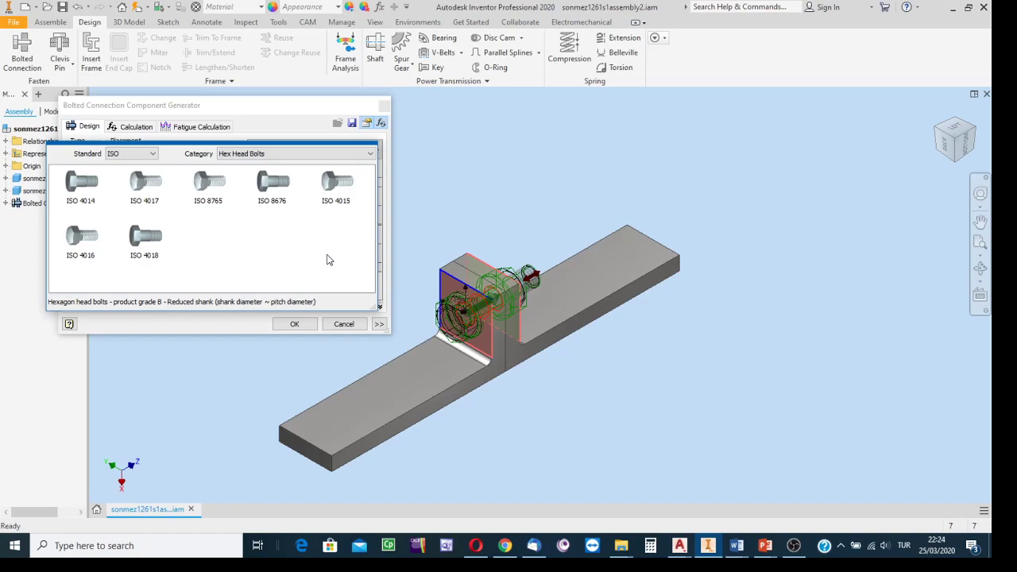
click(348, 188)
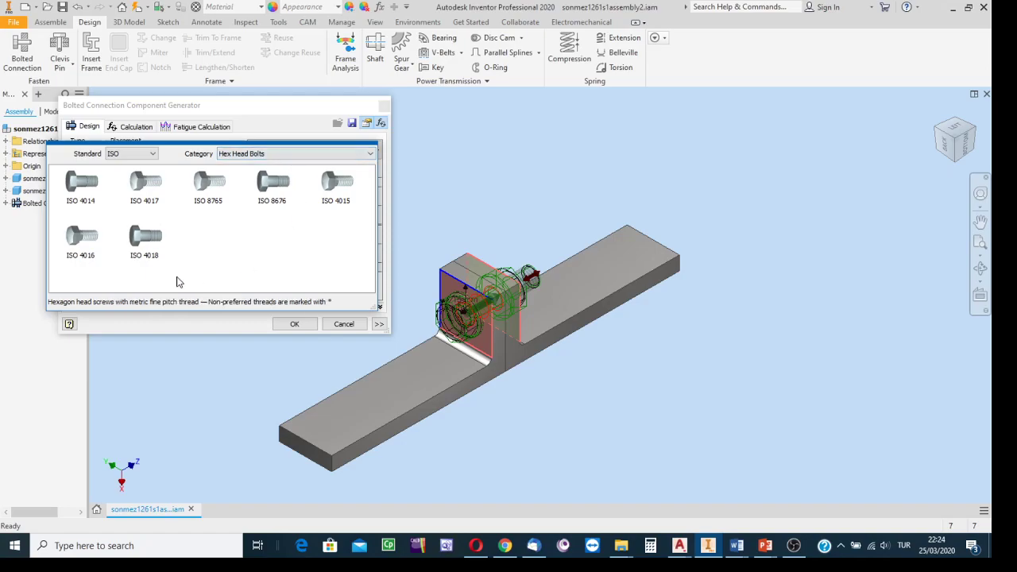
click(77, 255)
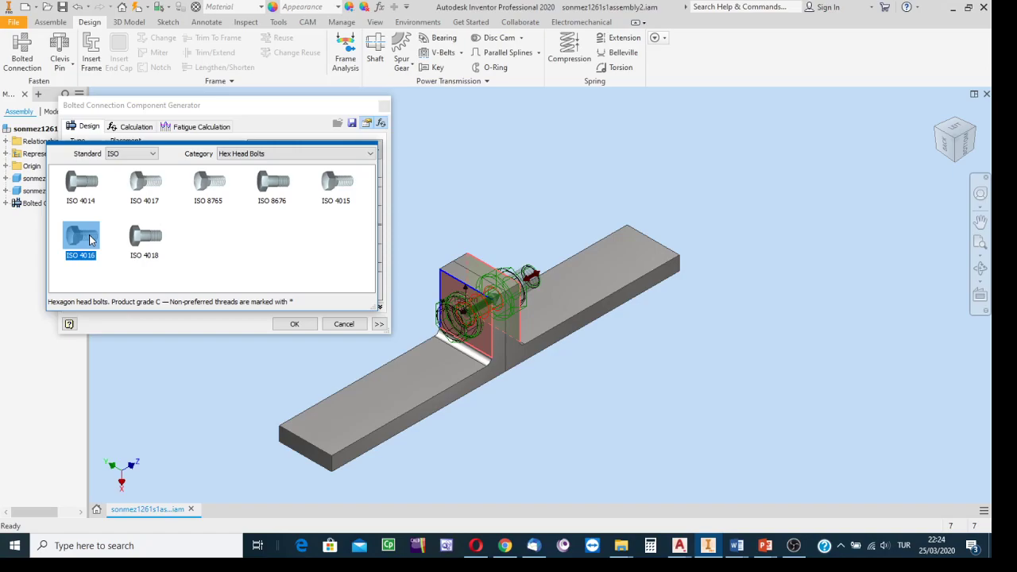
click(90, 241)
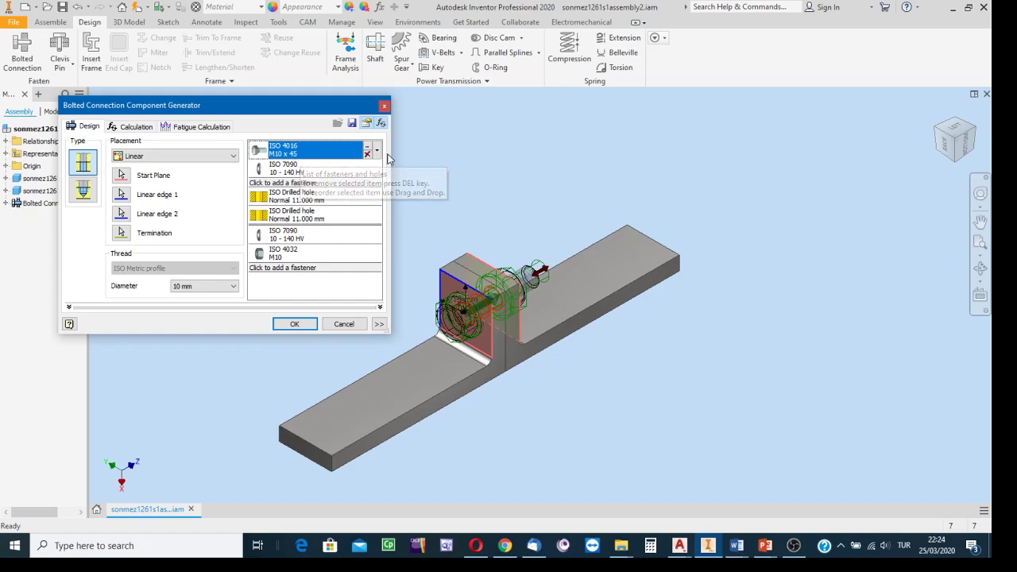
Replace the bolt with an ISO 4018 hex head bolt, M10 x 30, and apply the edited connection
click(378, 150)
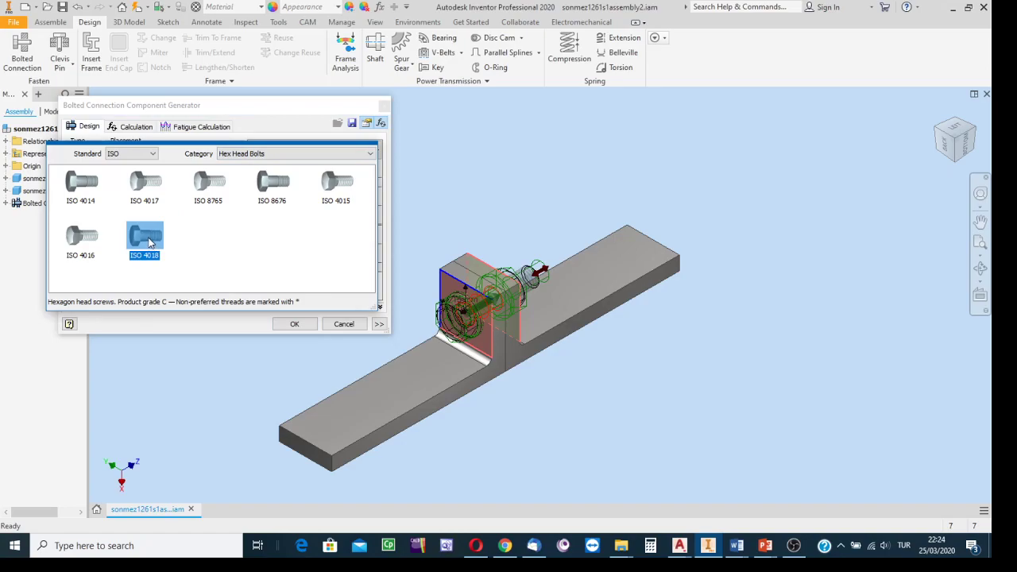
click(147, 240)
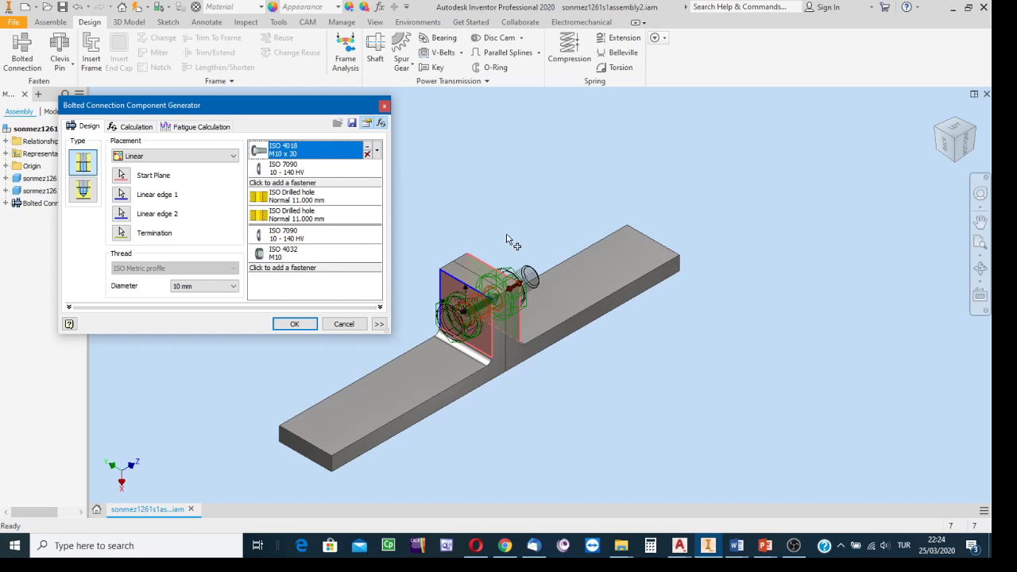
scroll(548, 306, up, 2)
scroll(658, 397, down, 2)
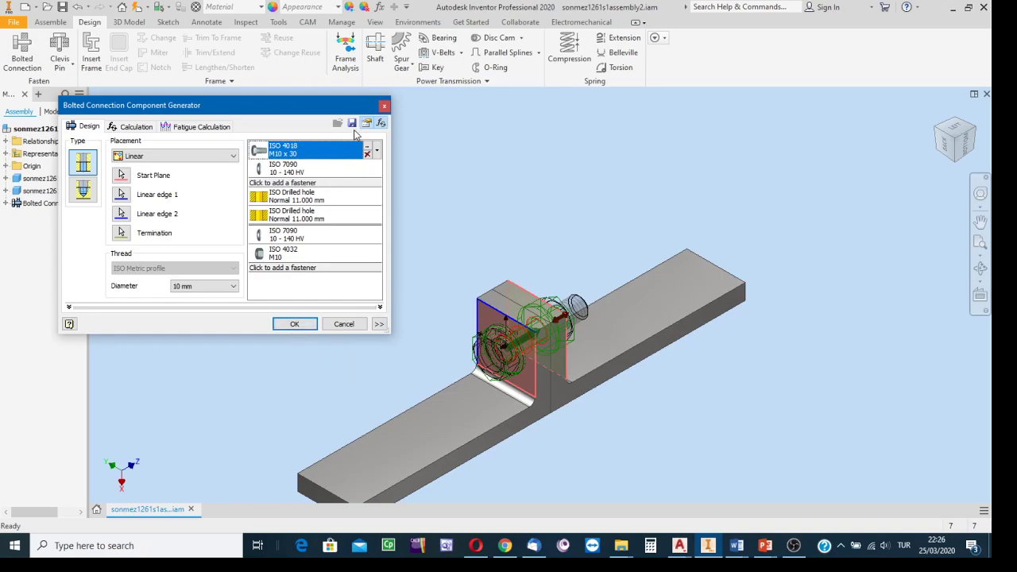
click(294, 323)
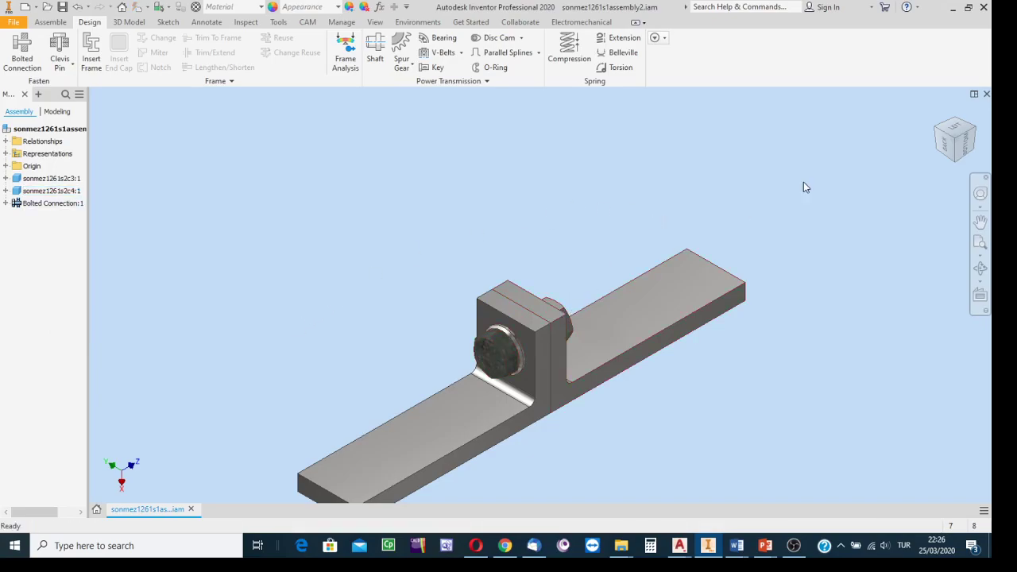
Inspect the replaced bolt from the nut side and the head side of the short legs
click(939, 125)
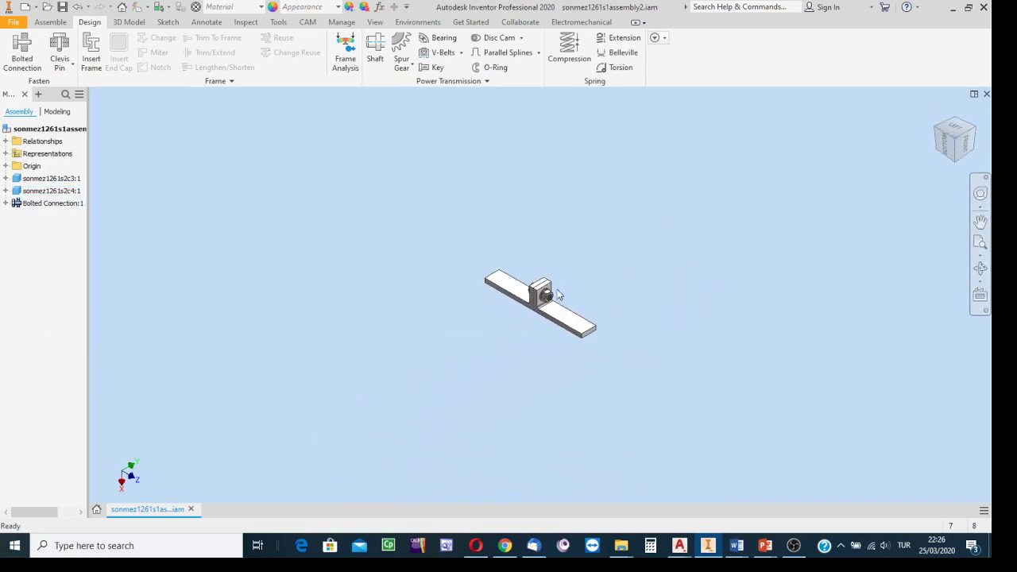
scroll(567, 288, down, 10)
scroll(642, 286, up, 10)
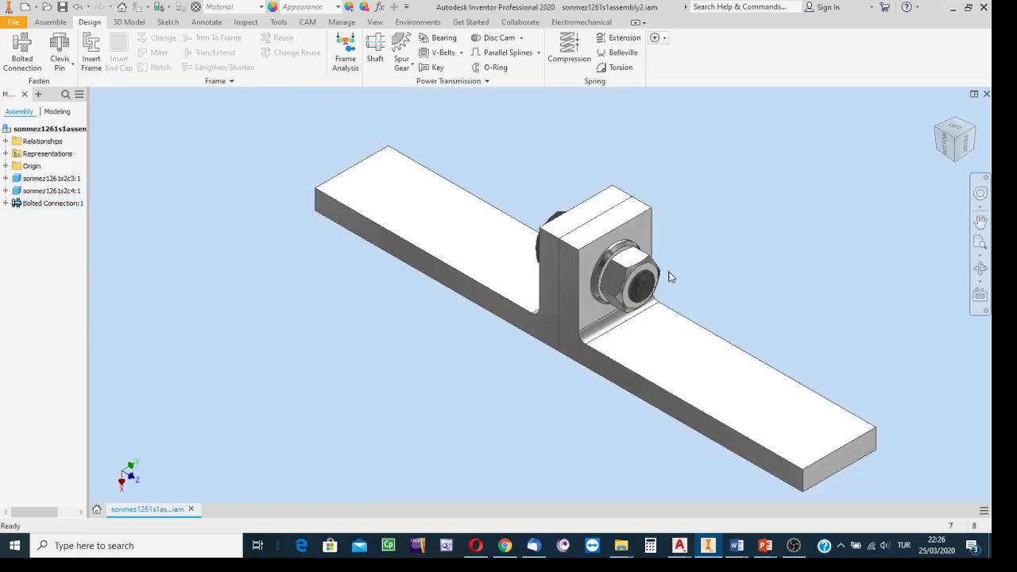
click(939, 135)
scroll(415, 275, down, 5)
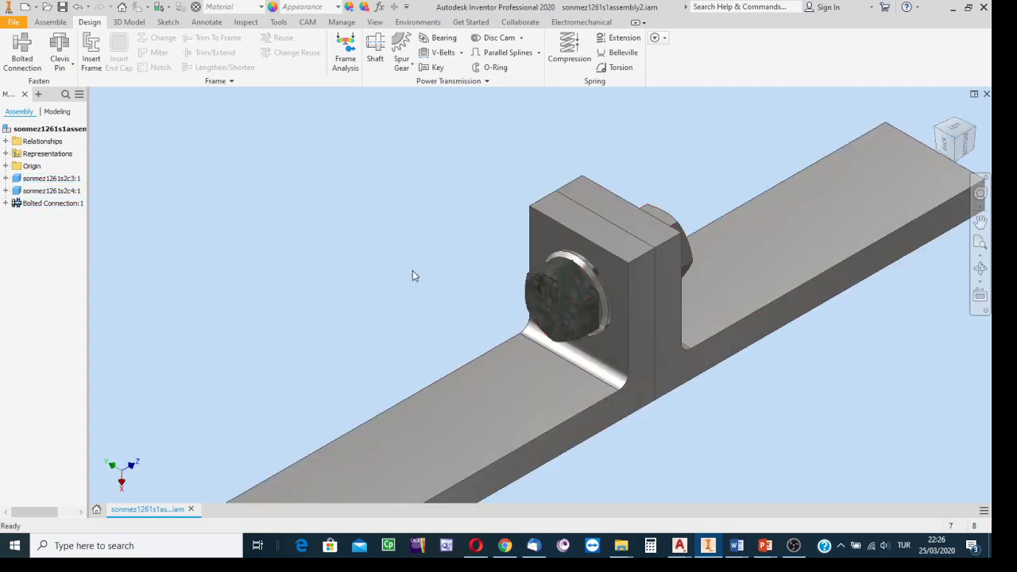
Save the assembly together with its part files and the bolted connection subassembly
scroll(308, 253, up, 6)
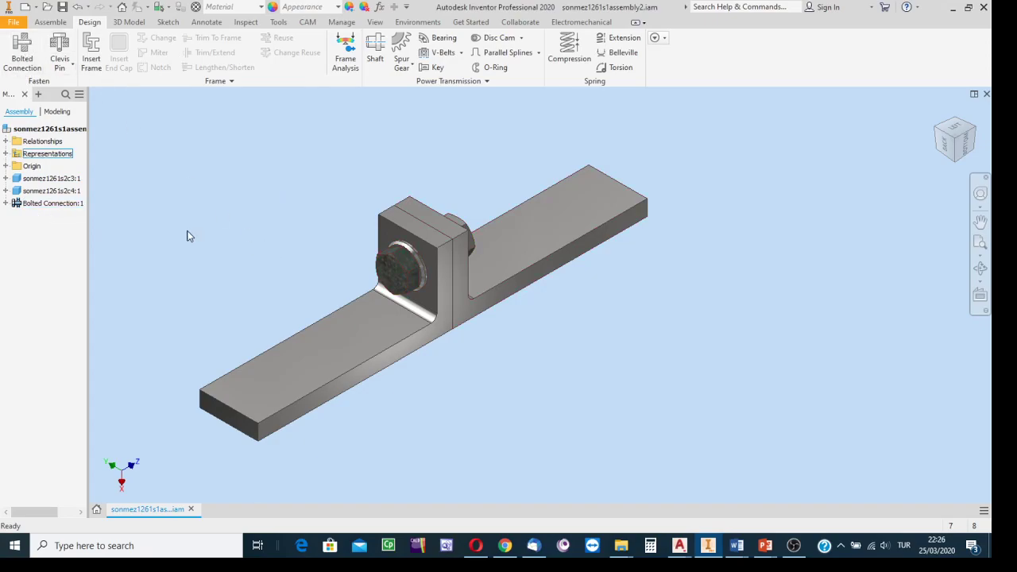
click(63, 7)
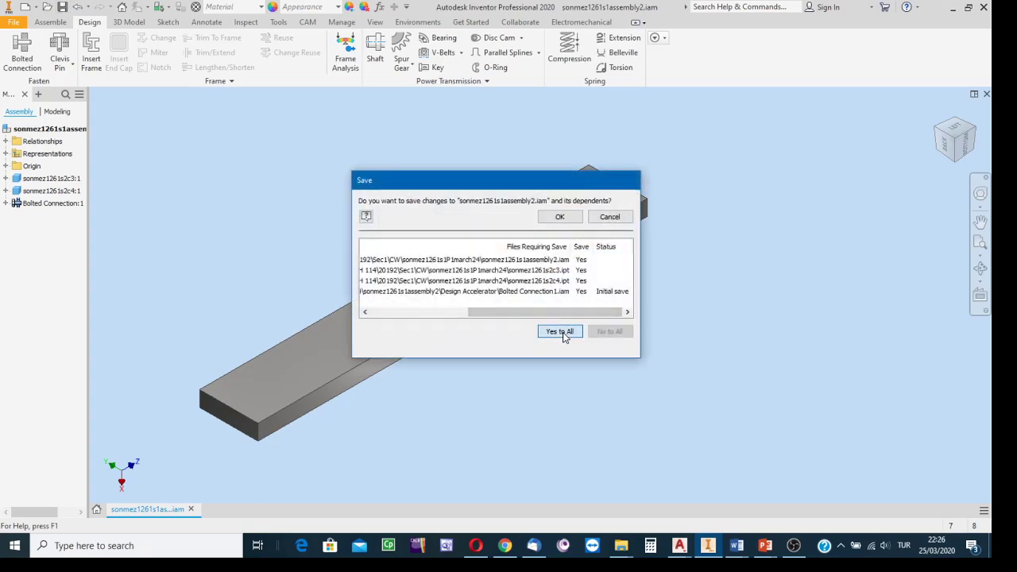
click(560, 216)
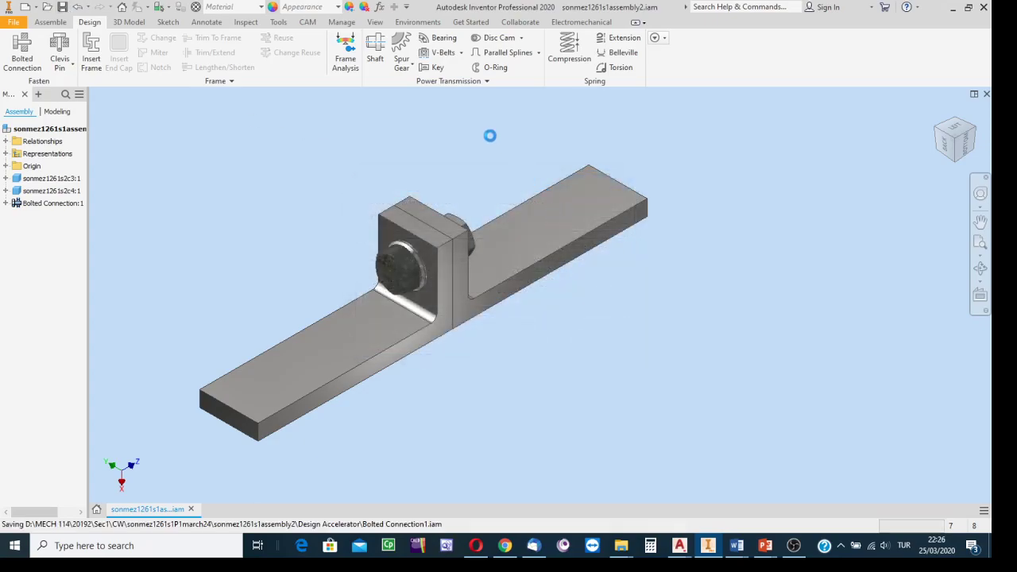
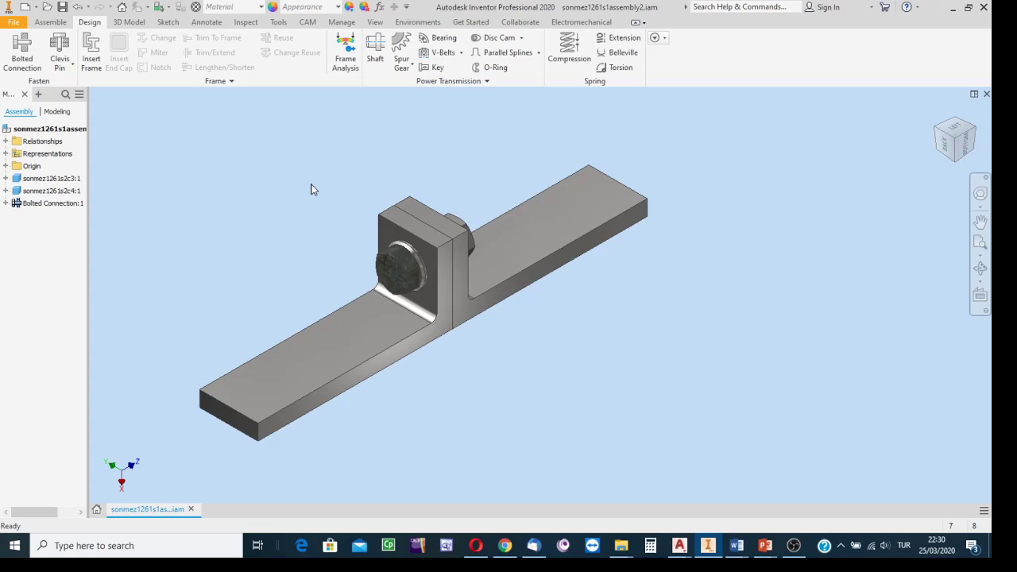
click(794, 545)
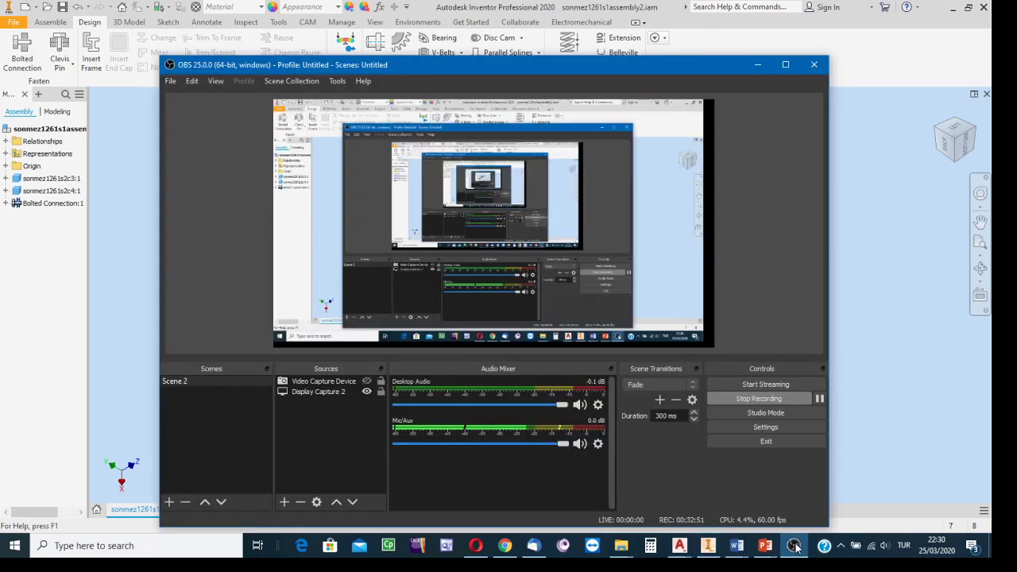
click(367, 392)
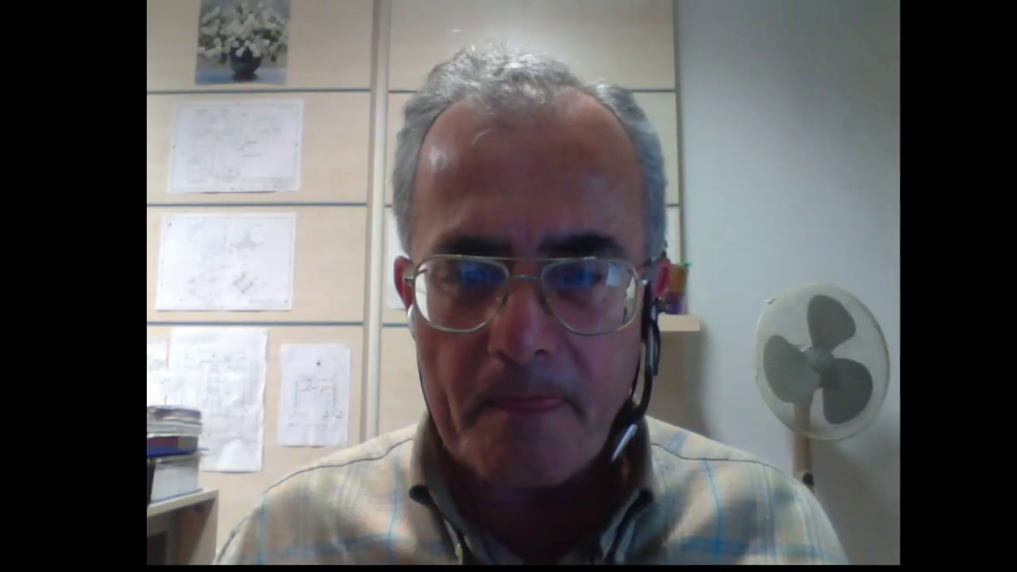